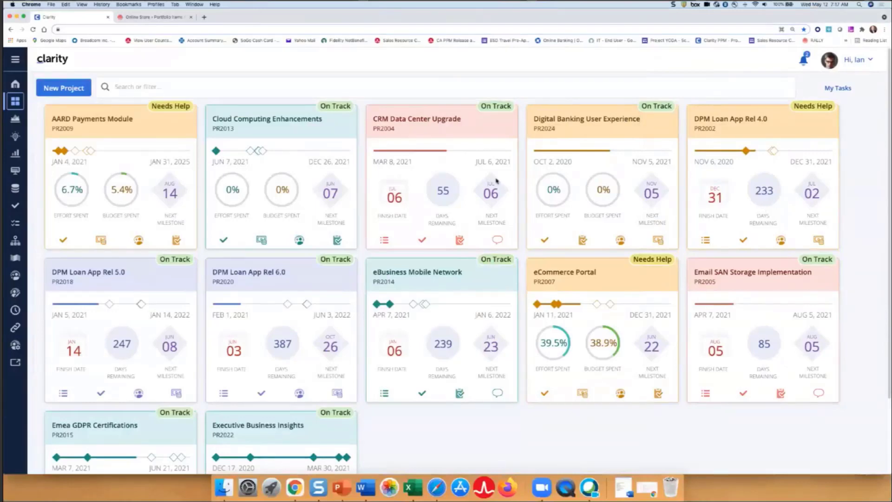
Open the list of roadmaps
click(16, 61)
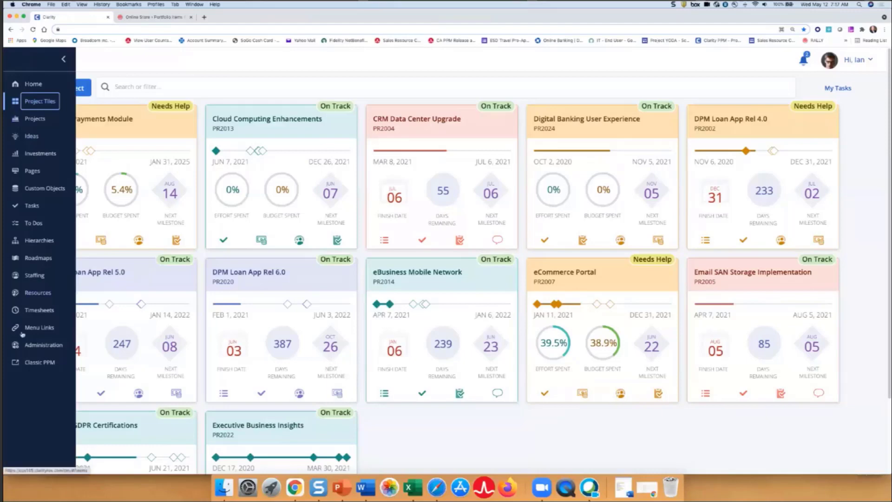
click(34, 259)
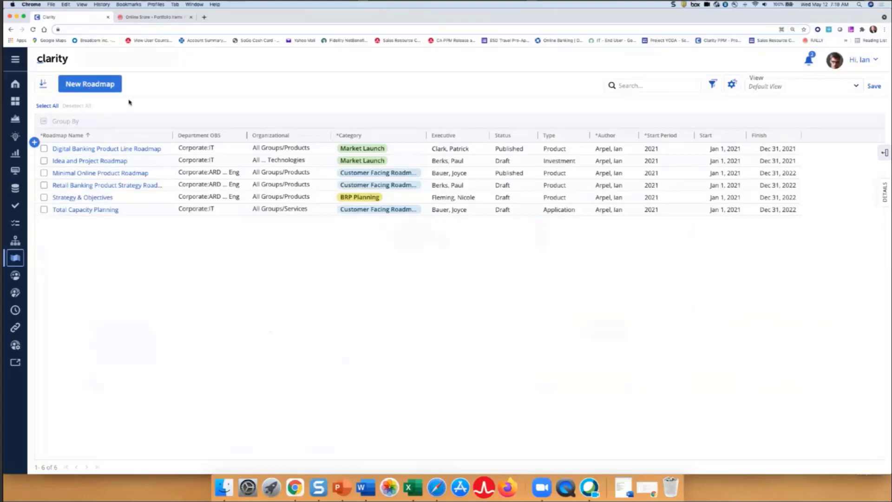
click(91, 85)
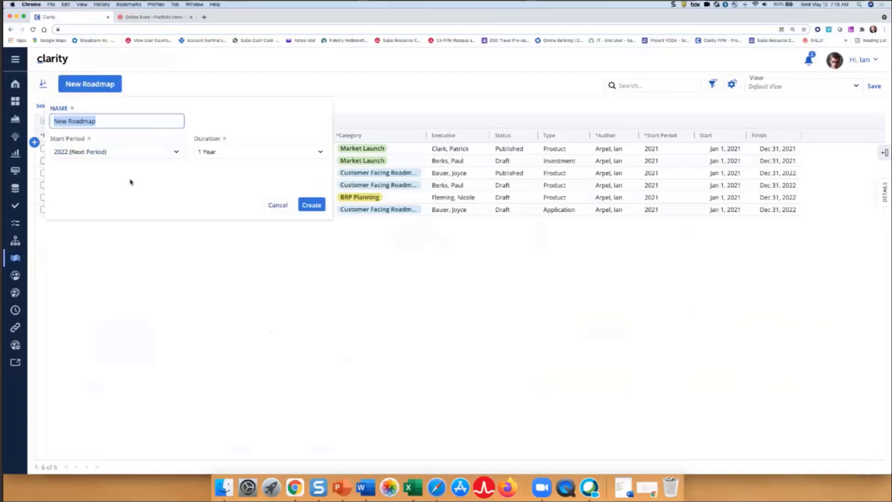
click(310, 206)
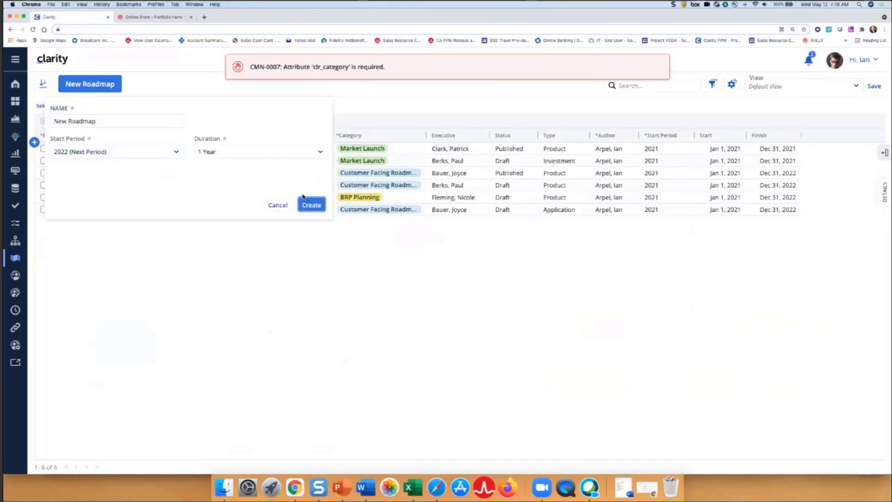
click(278, 207)
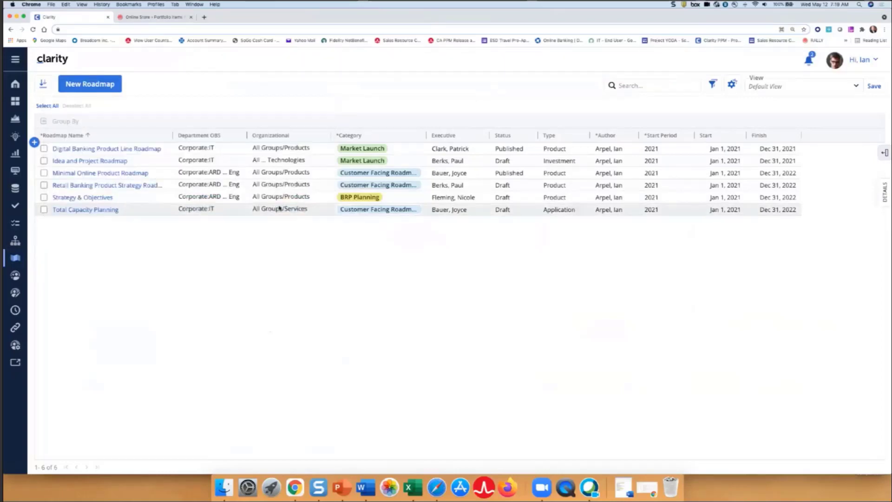
Add a row to the roadmap grid named "New Roadmap" with the category Customer Facing Roadmap
click(35, 143)
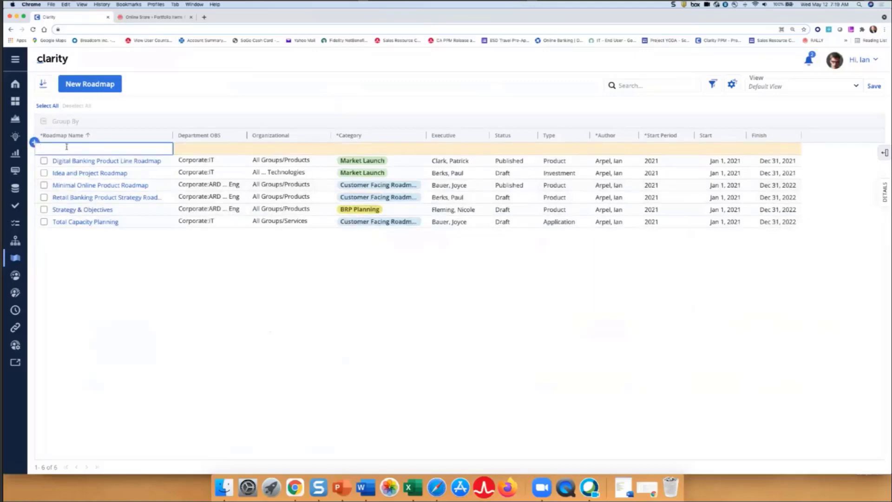
click(66, 146)
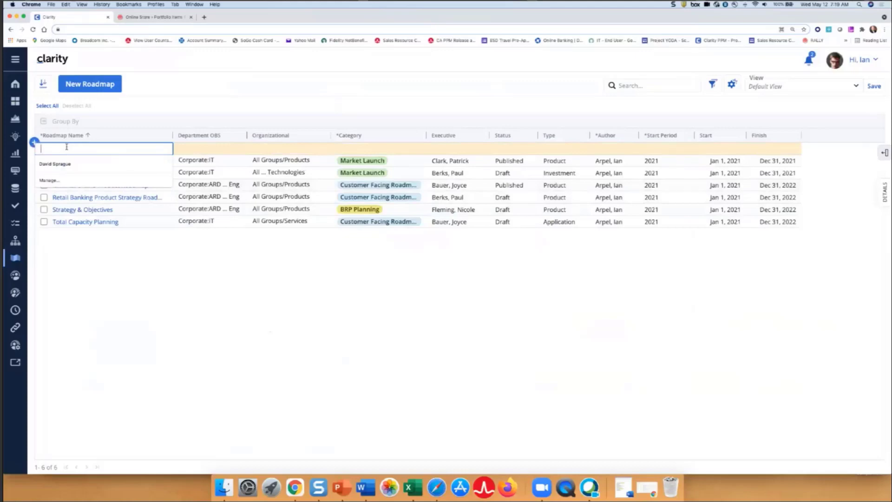
text(New R)
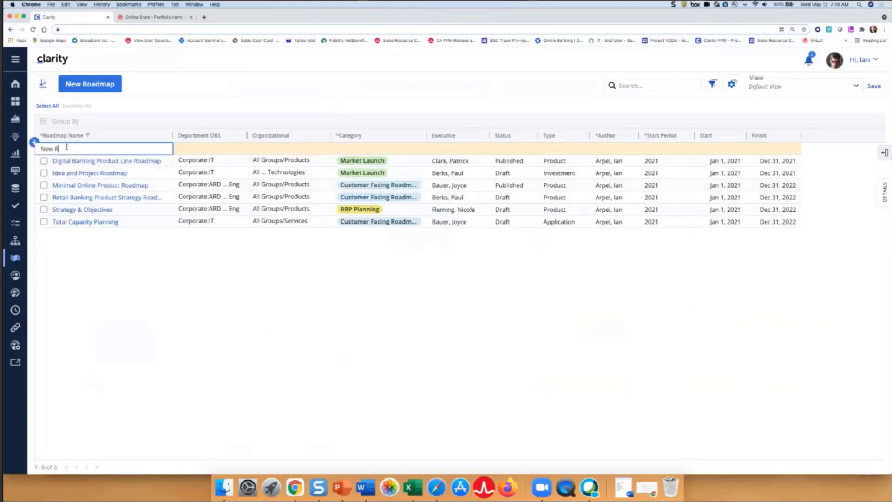
text(oadmap)
key(Tab)
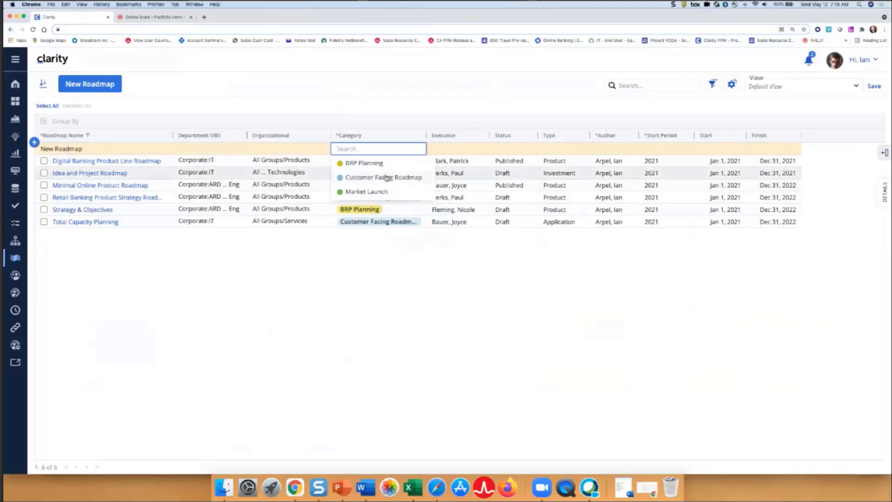
click(372, 178)
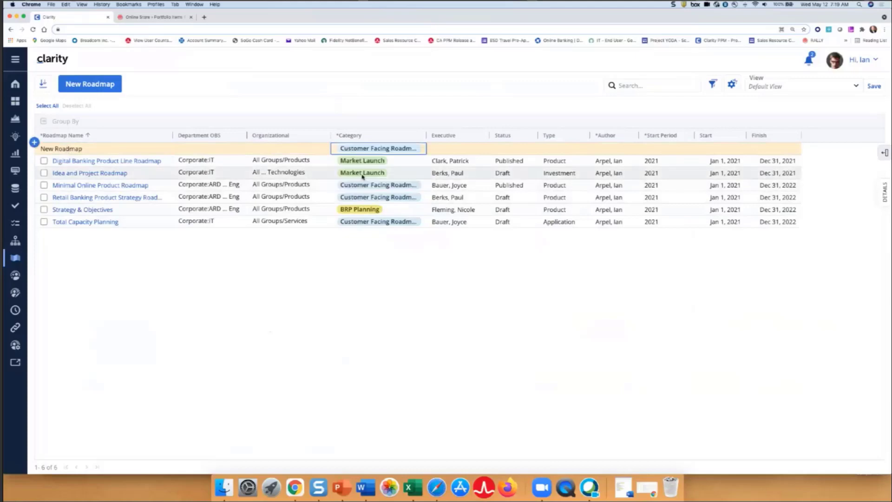
Assign an author to the New Roadmap row and set its start period to 2021
click(663, 151)
double_click(625, 148)
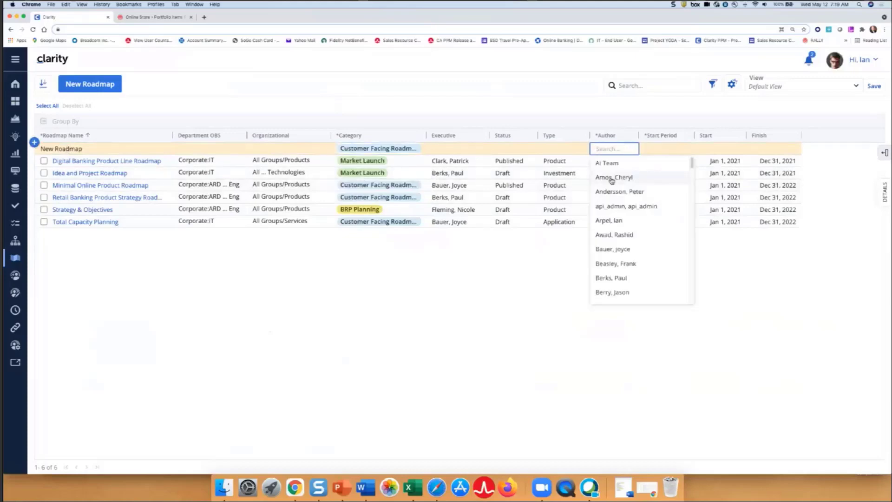
click(611, 180)
double_click(655, 149)
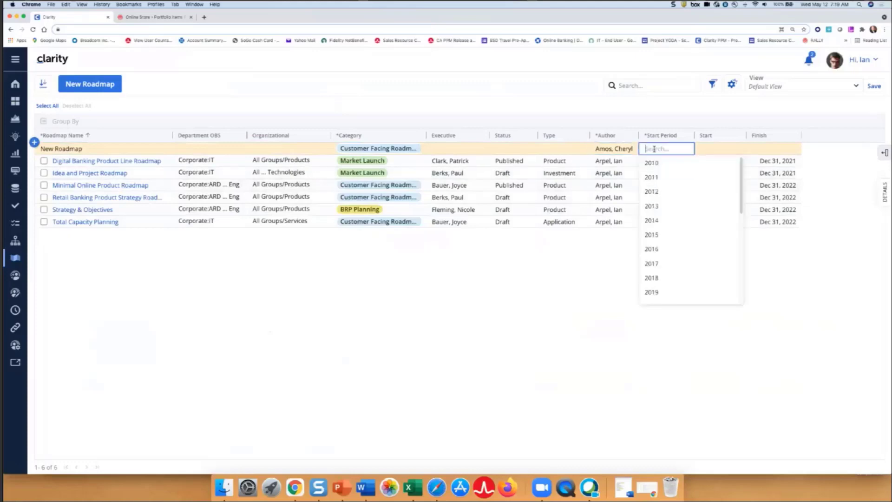
scroll(650, 242, down, 5)
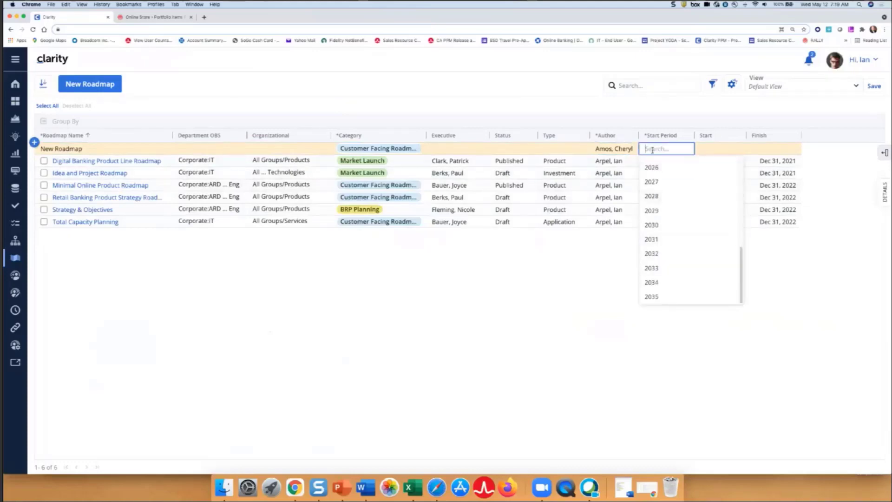
text(2021)
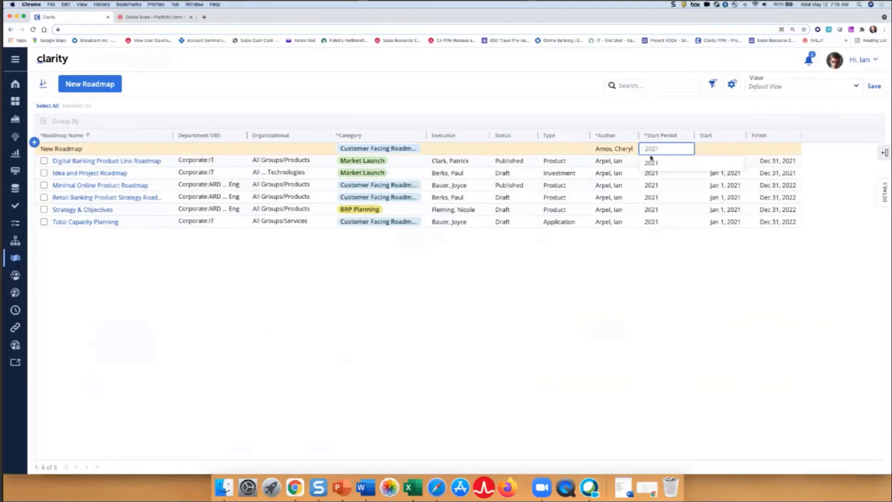
click(651, 160)
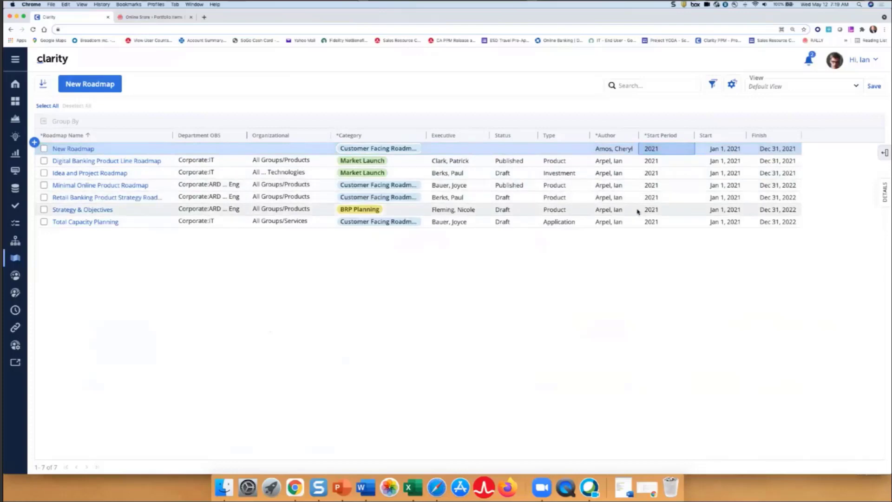
Review the columns available for the roadmap grid
click(885, 153)
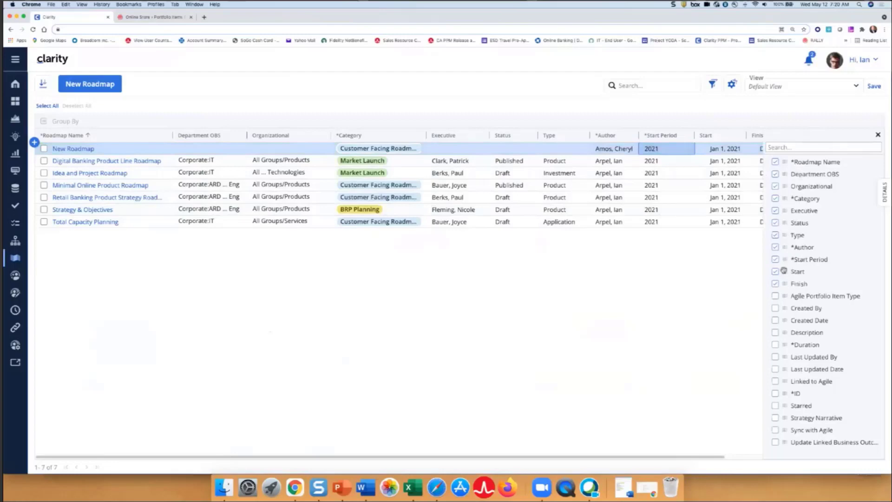
click(878, 136)
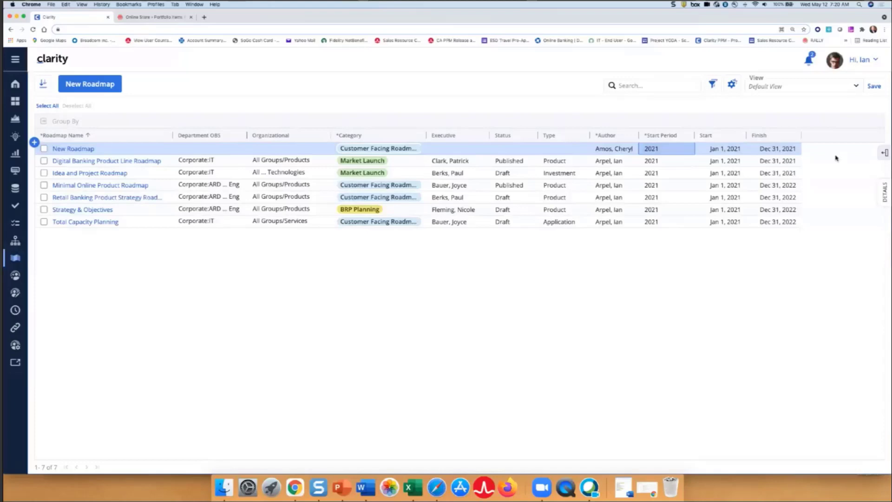
Open the Retail Banking Product Strategy Roadmap as a grid and apply the "Cost vs. Benefit per period" view, discarding the pending view changes
click(97, 197)
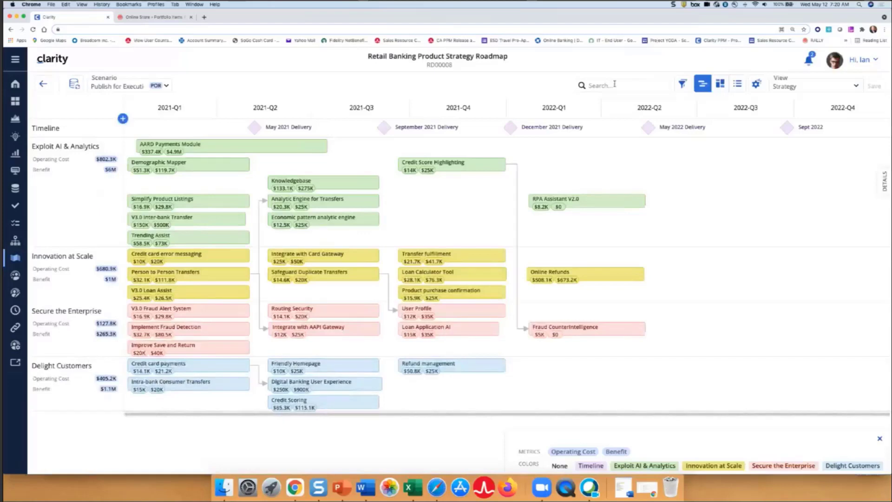
click(738, 85)
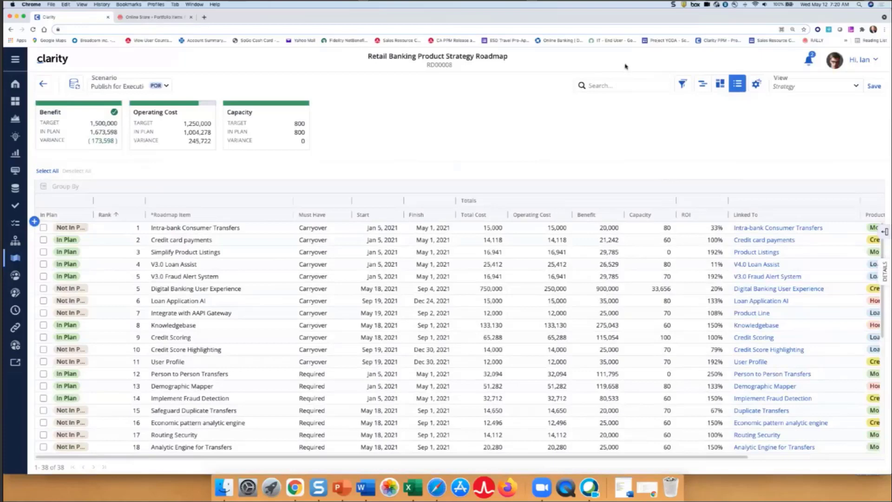
click(855, 86)
click(787, 183)
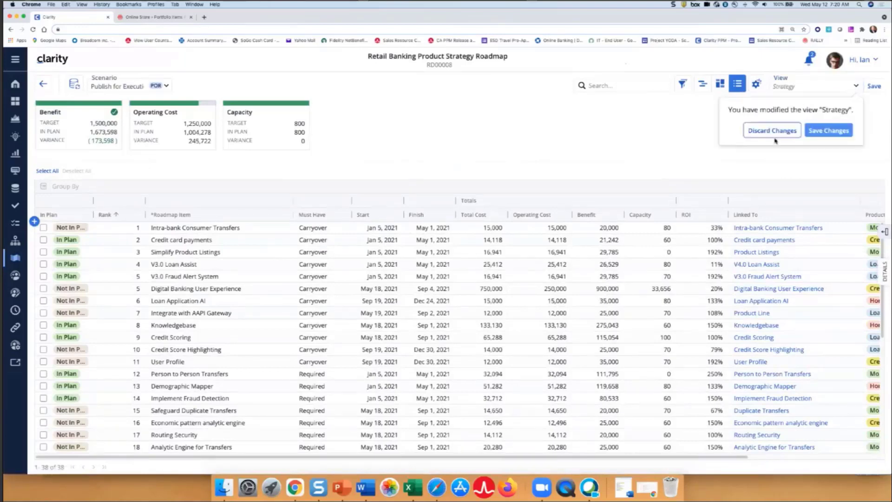
click(774, 134)
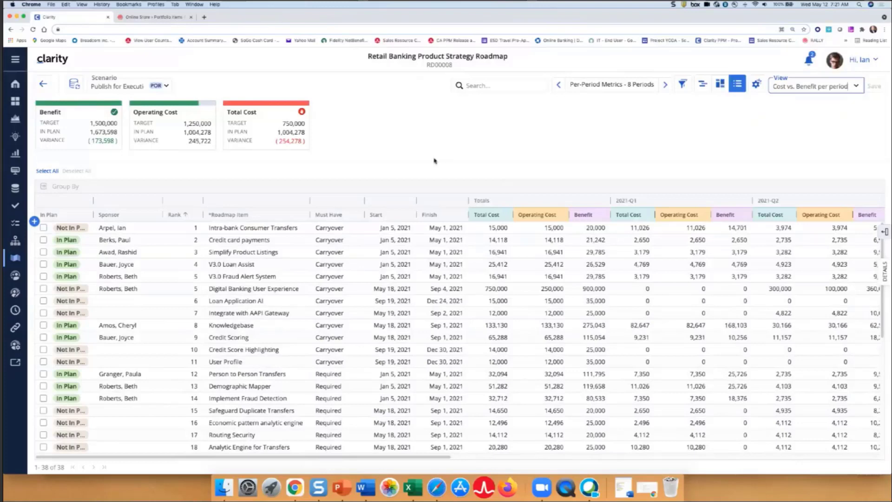
Configure the details of the Credit card payments item to include the Planning Notes field below Start and Finish
click(289, 242)
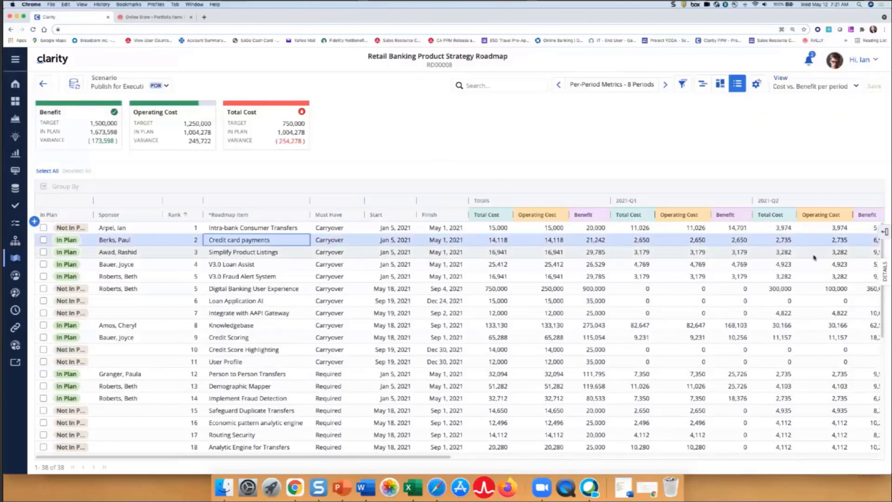
click(882, 271)
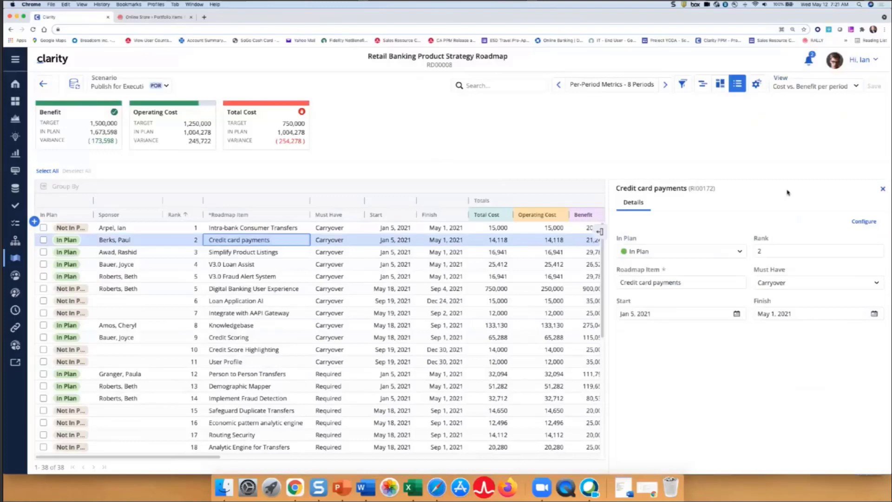
click(865, 223)
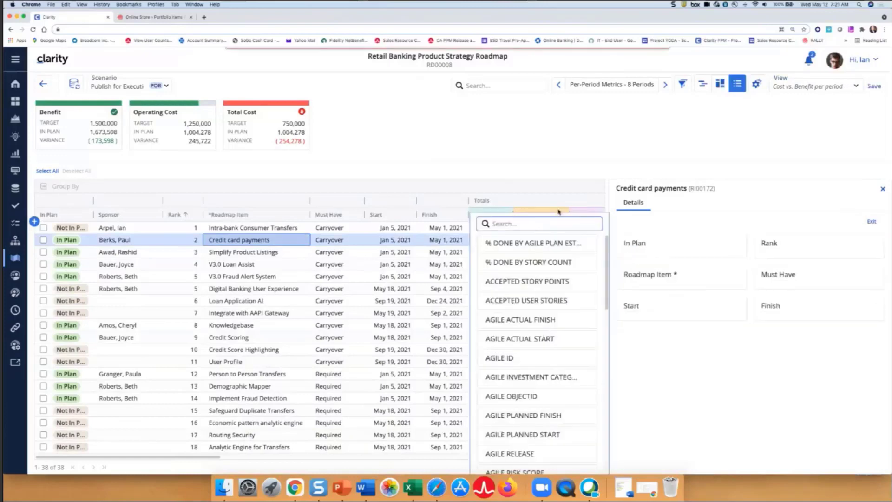
text(p)
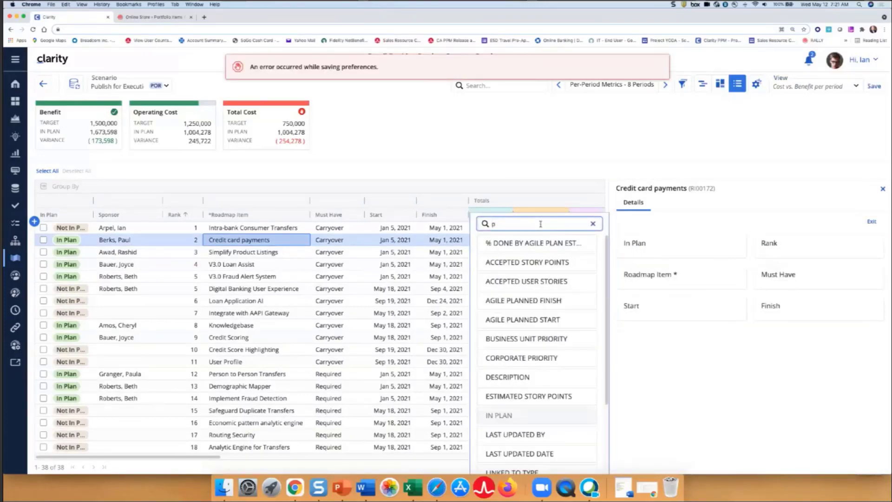
text(lamnmn)
key(BackSpace)
key(BackSpace)
key(BackSpace)
key(BackSpace)
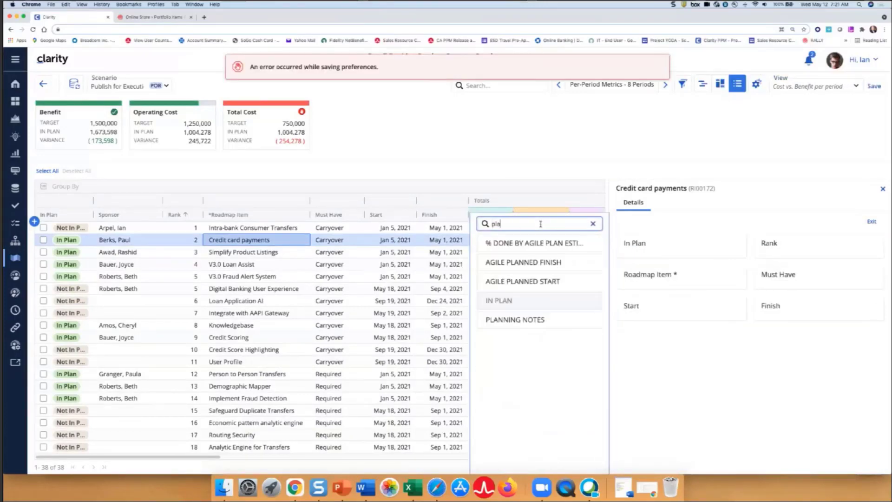
text(n)
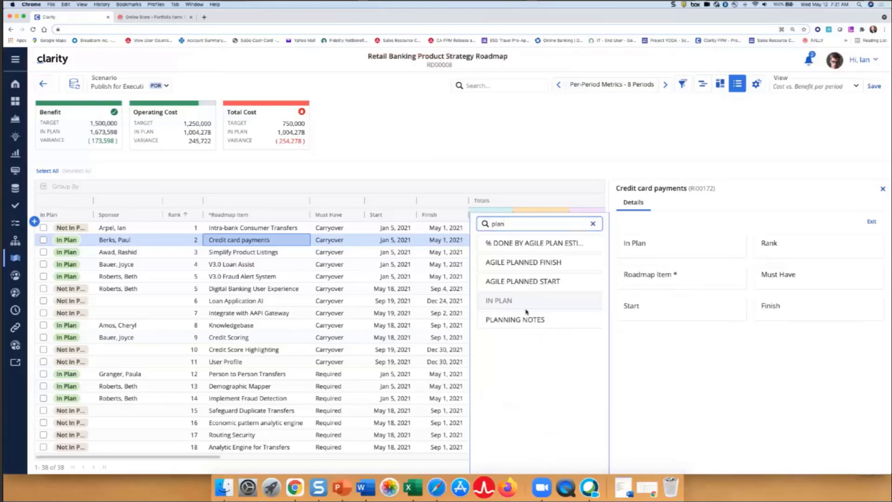
drag(482, 320, 650, 347)
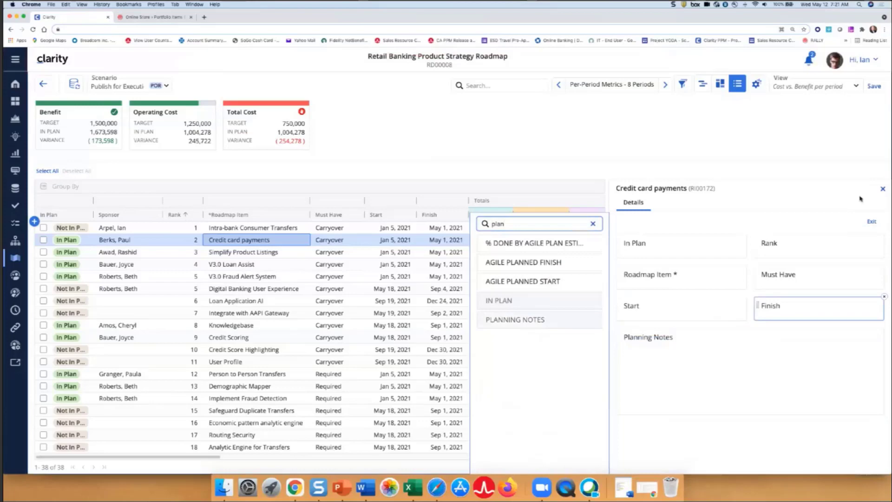
click(883, 189)
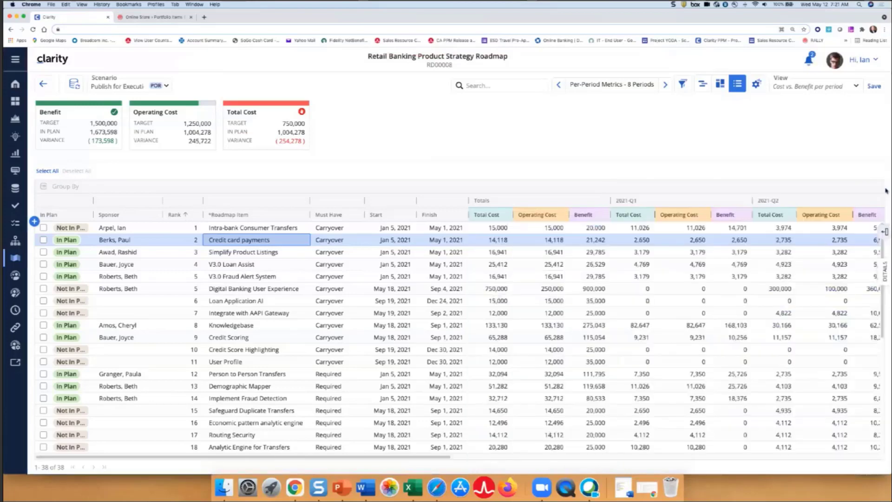
Review the planning notes in the details of the Credit card payments item
click(886, 273)
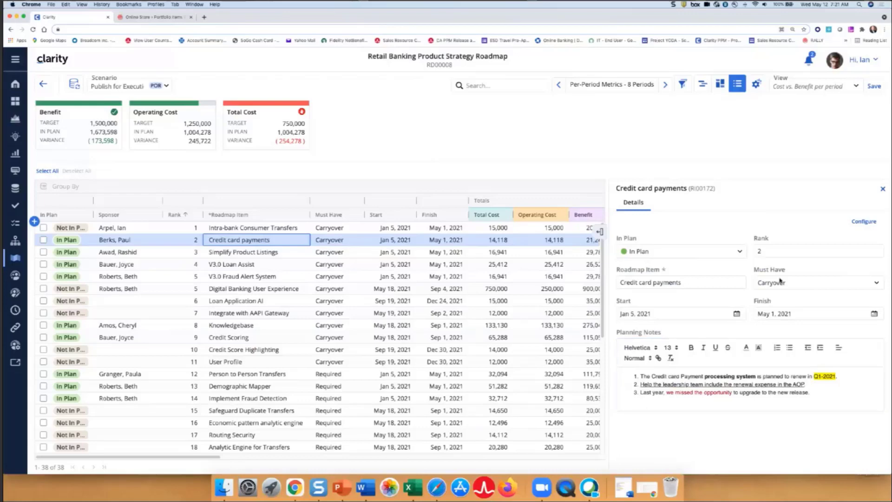
click(883, 188)
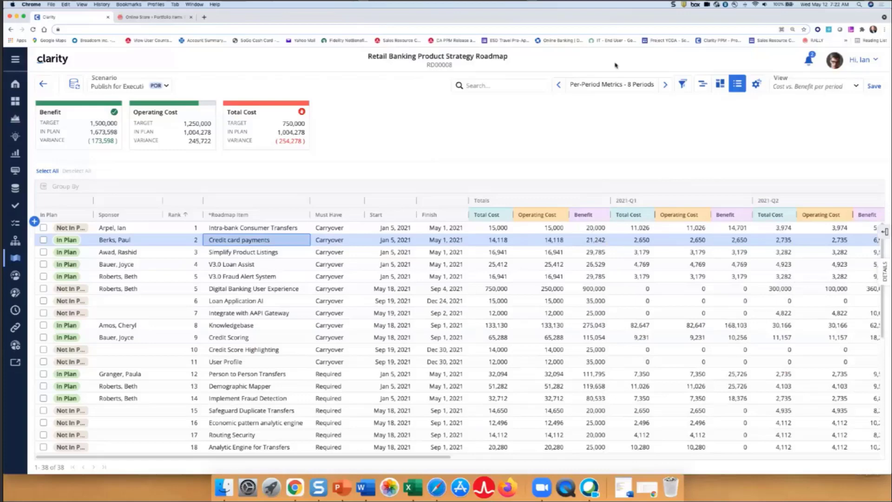
Filter the roadmap items to those whose In Plan value is equal to In Plan
click(683, 85)
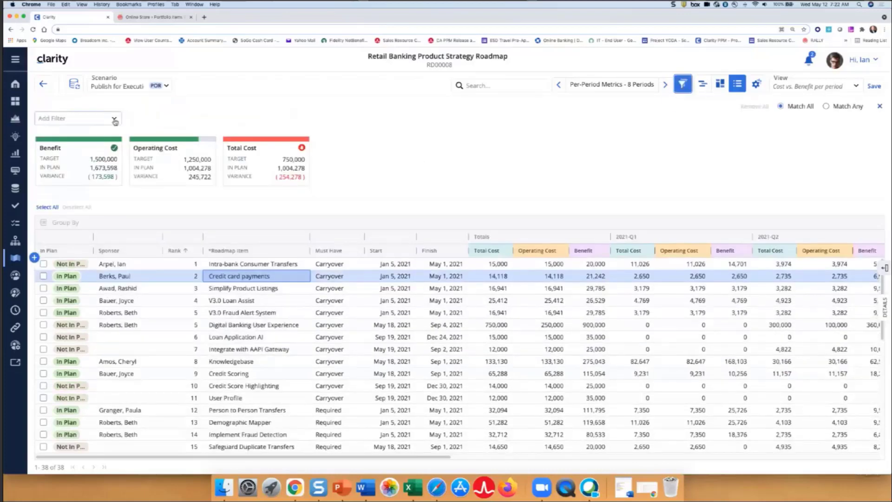
click(115, 120)
click(97, 160)
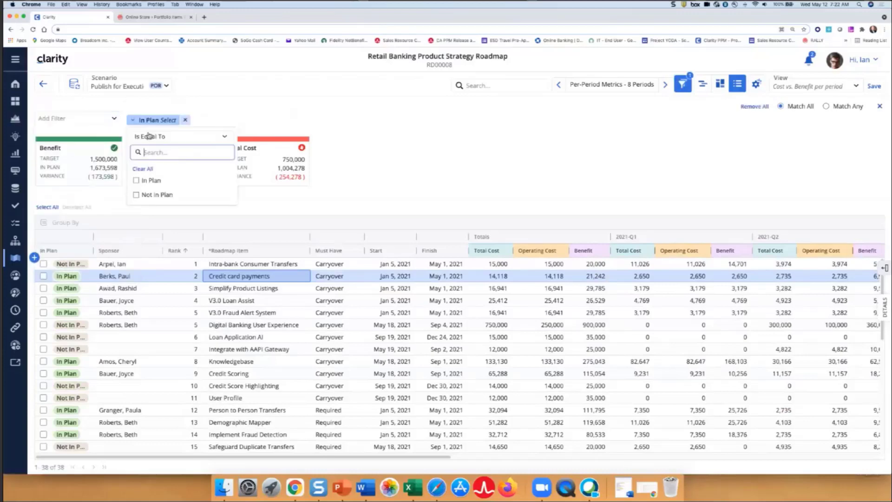
click(158, 181)
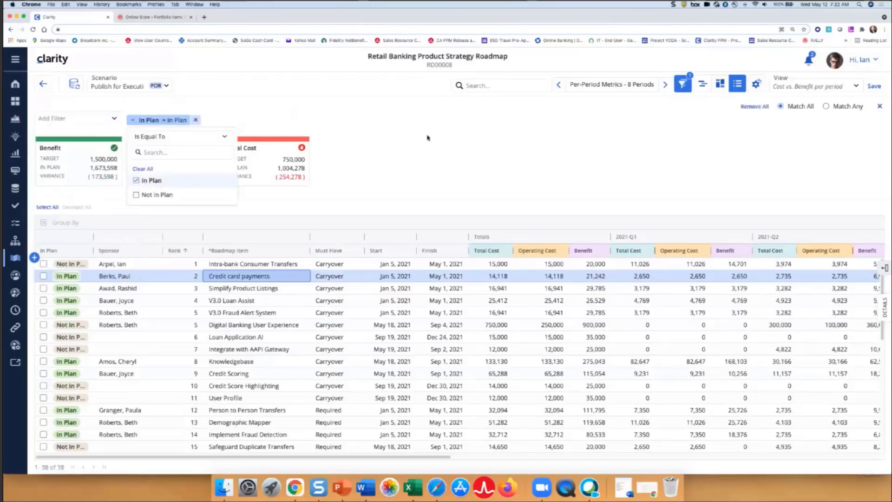
click(426, 138)
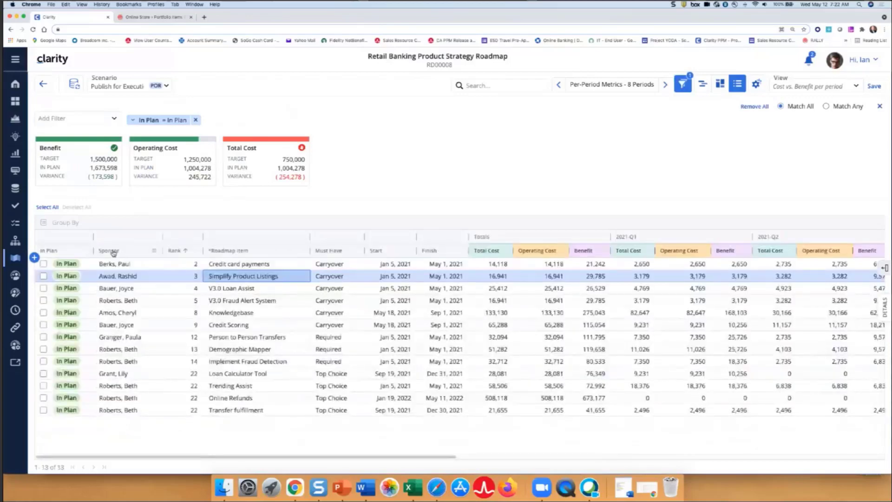
Group the roadmap items by Sponsor to inspect the last sponsor's items, and clear the grouping
drag(113, 253, 123, 223)
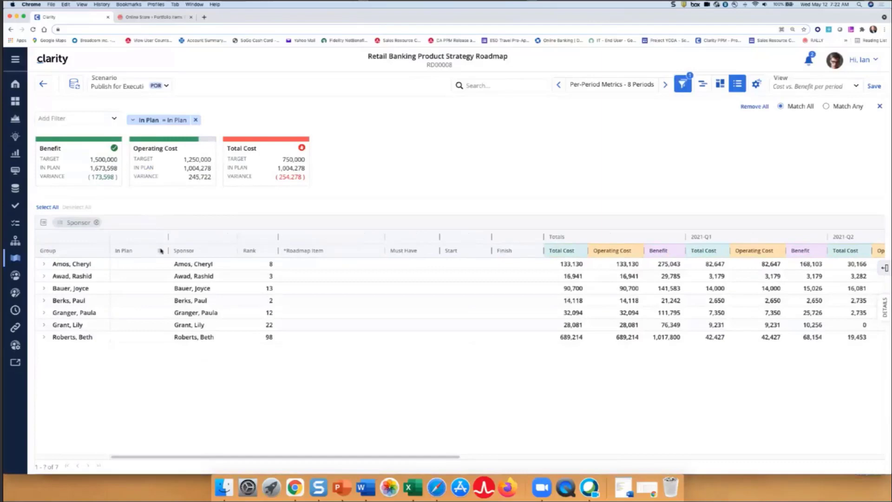
click(43, 337)
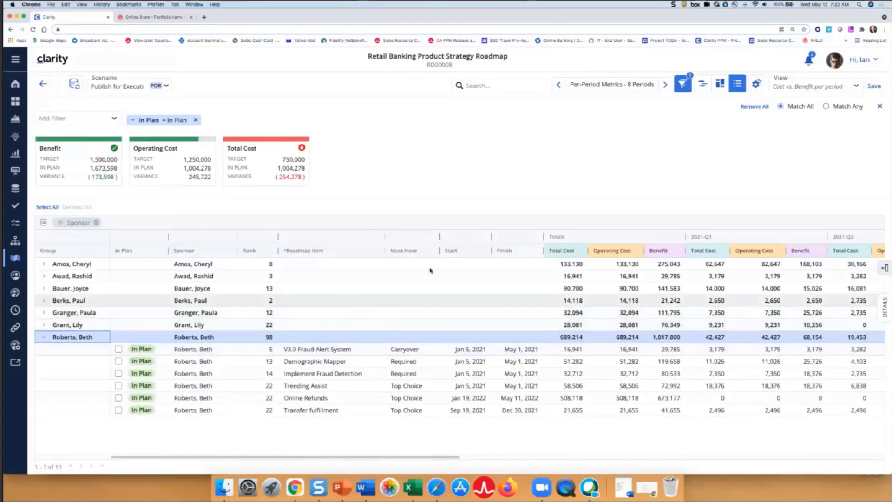
click(76, 85)
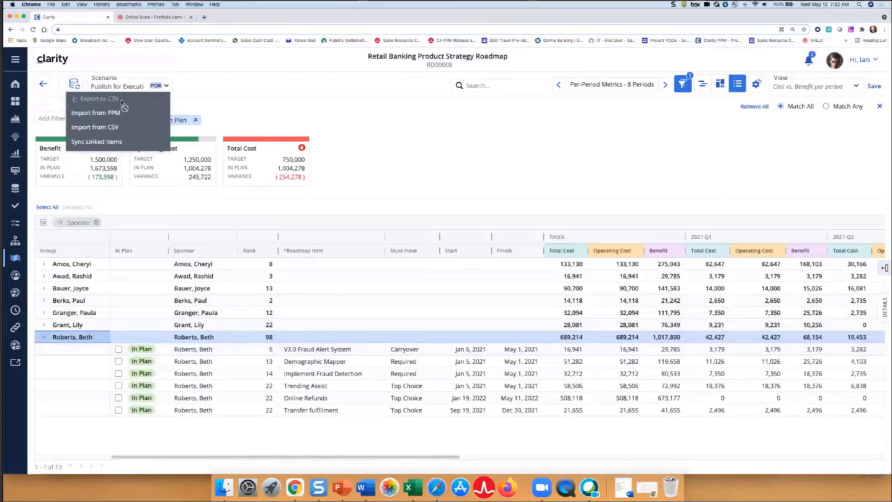
click(338, 115)
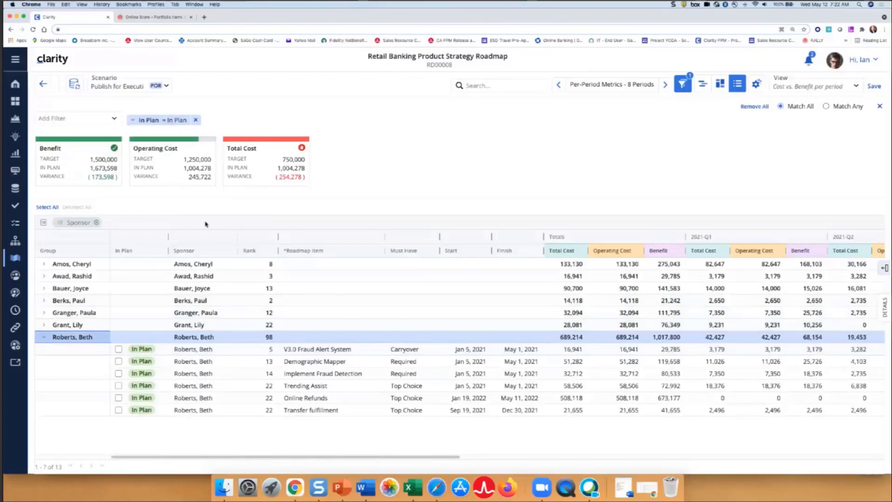
click(97, 224)
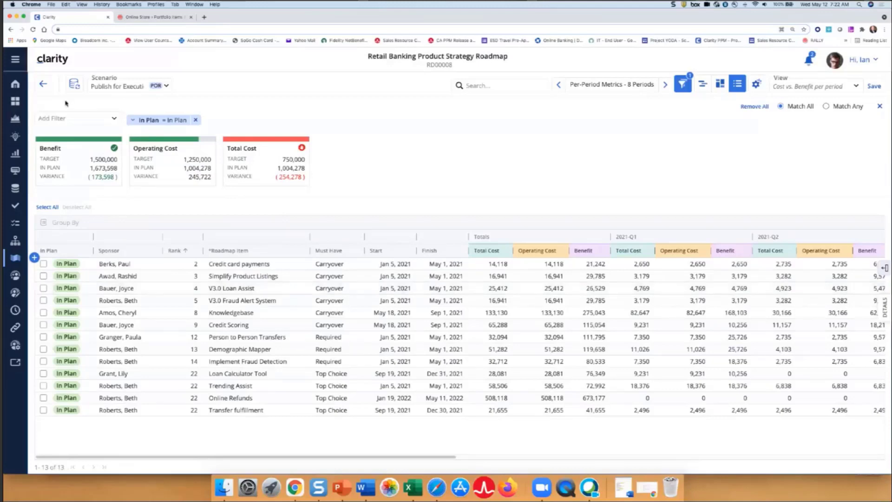
Export the filtered roadmap grid to CSV and open the downloaded file in Excel
click(74, 84)
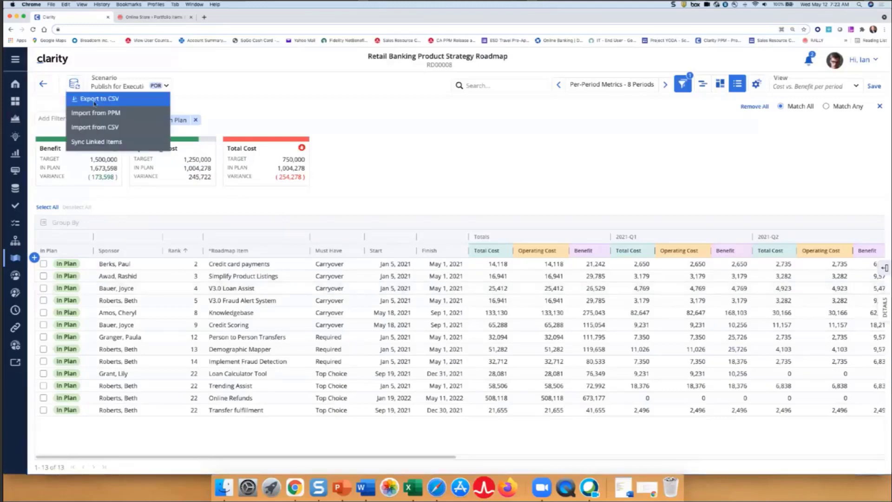
click(95, 100)
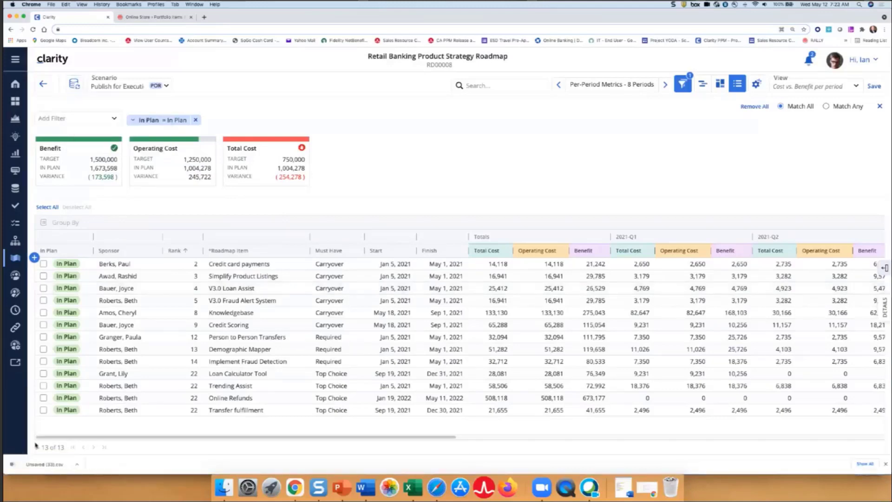
click(43, 466)
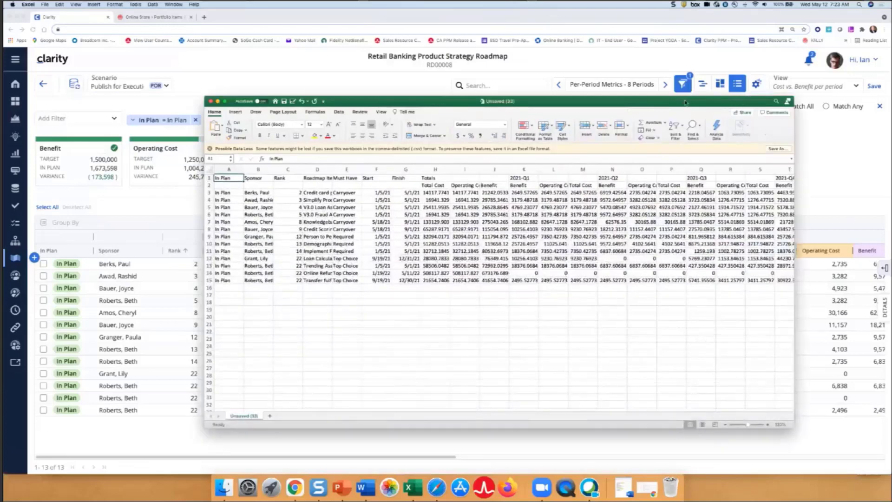
Examine the exported per-period figures in a wider Excel window without the data-loss notice, and close the workbook
drag(685, 102, 632, 99)
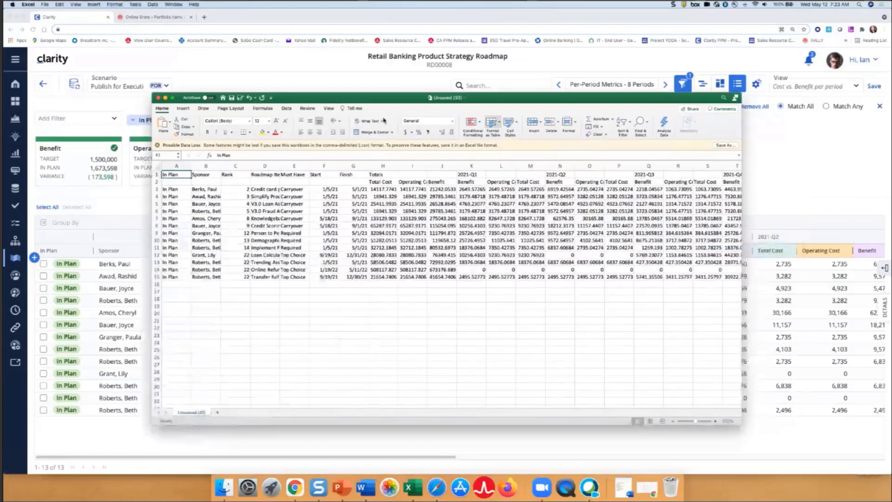
click(158, 145)
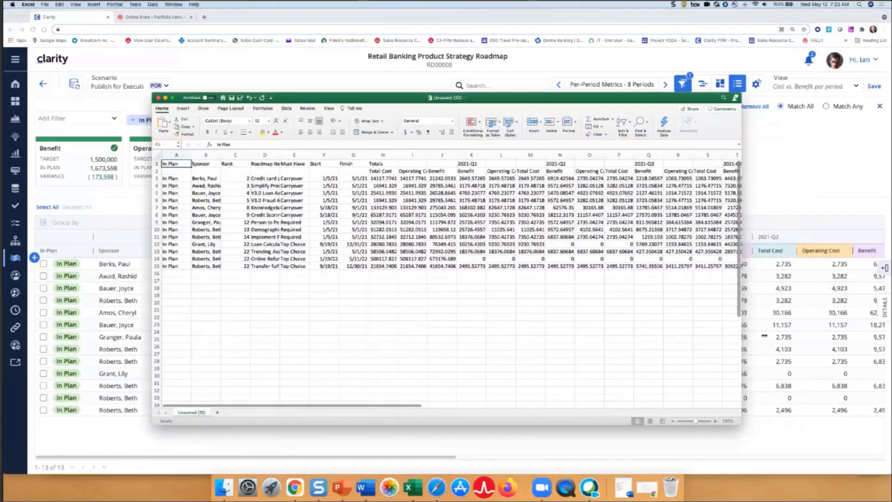
drag(742, 338, 788, 338)
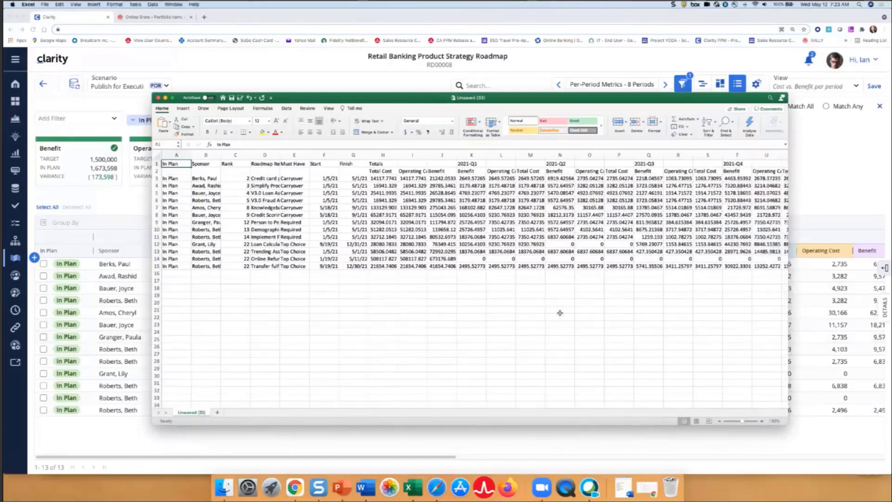
click(158, 98)
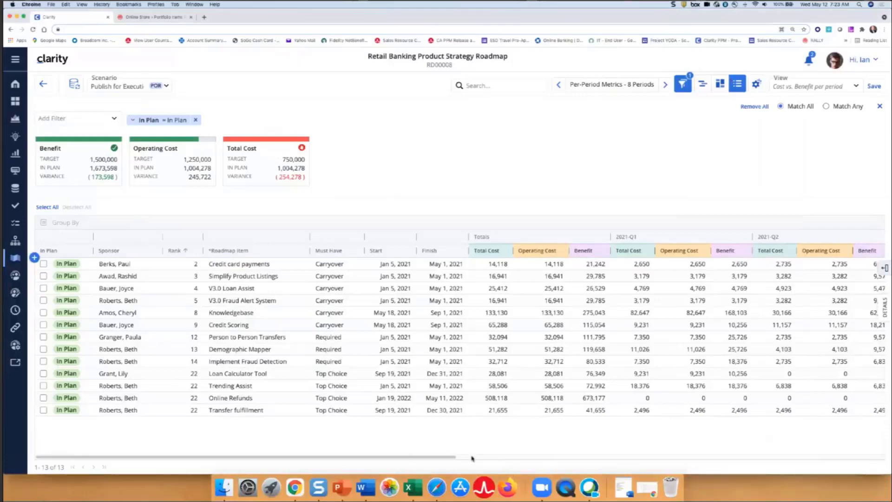
Set the grid's per-period metrics to Months with 2021-06 as the End Period
click(442, 459)
drag(442, 461, 881, 453)
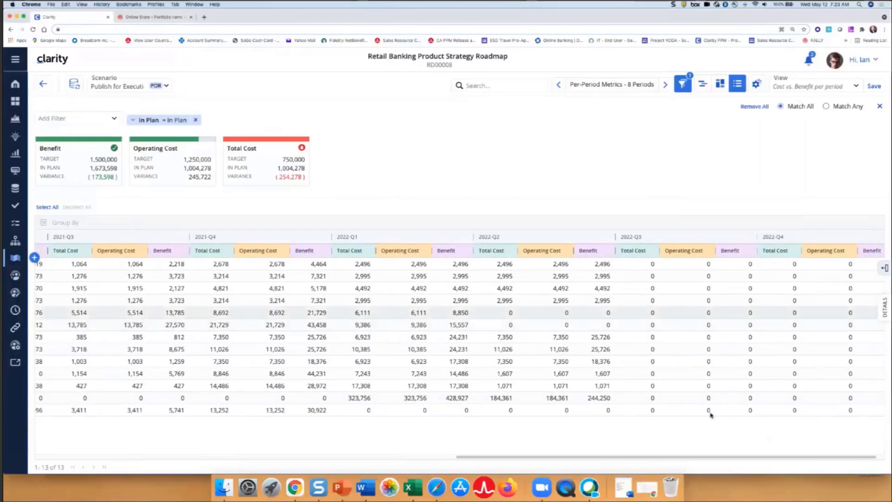
drag(753, 456, 564, 478)
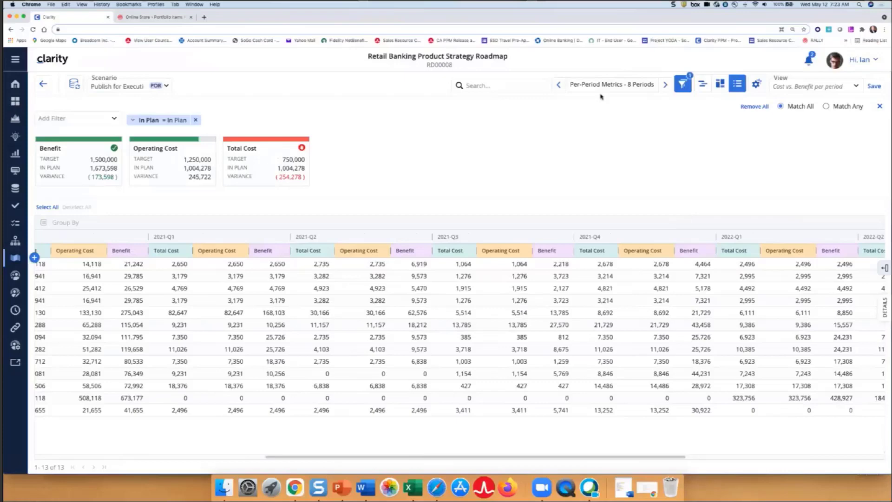
click(756, 84)
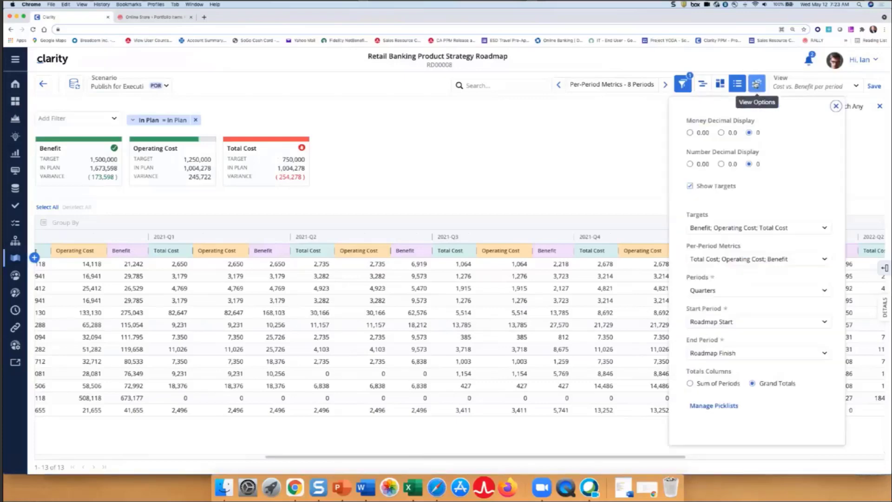
click(746, 290)
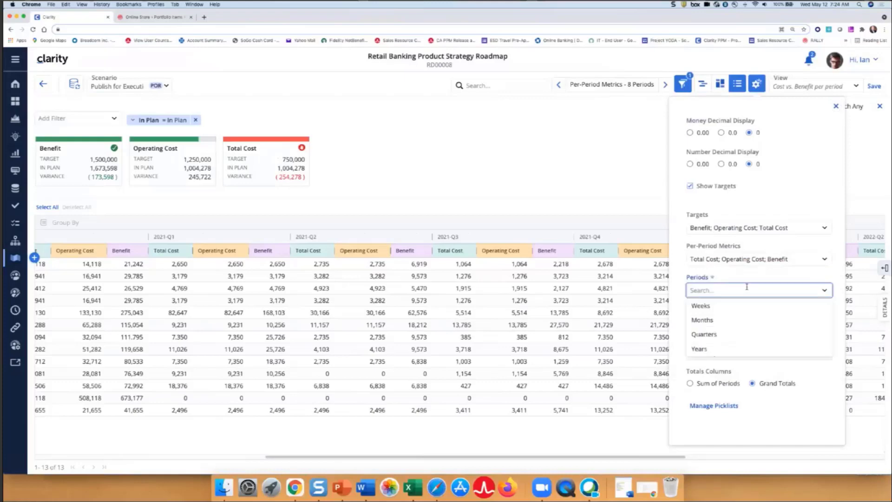
click(722, 316)
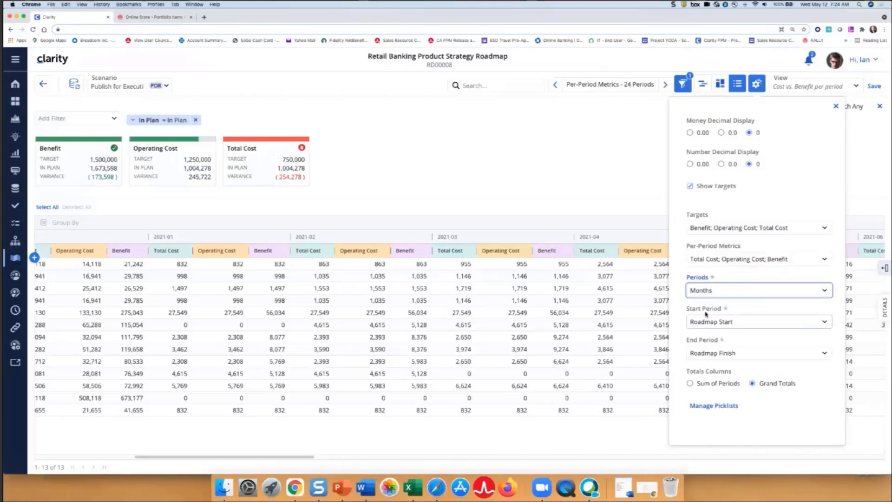
click(721, 357)
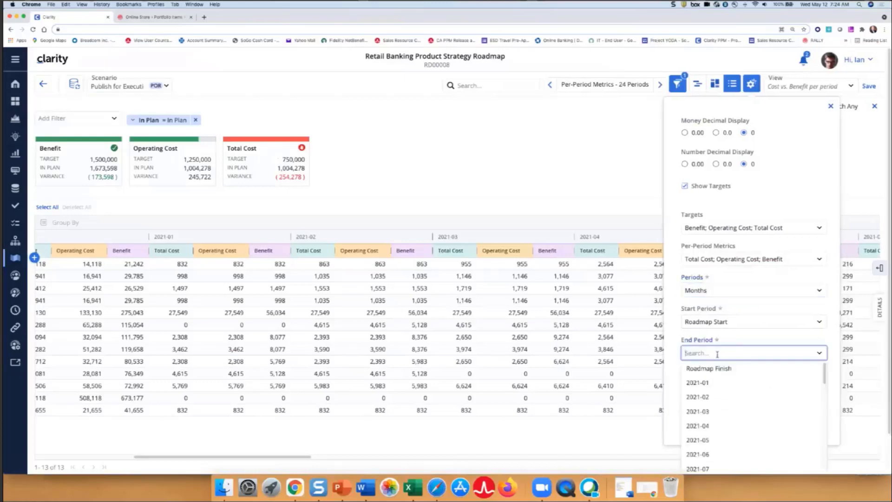
click(705, 456)
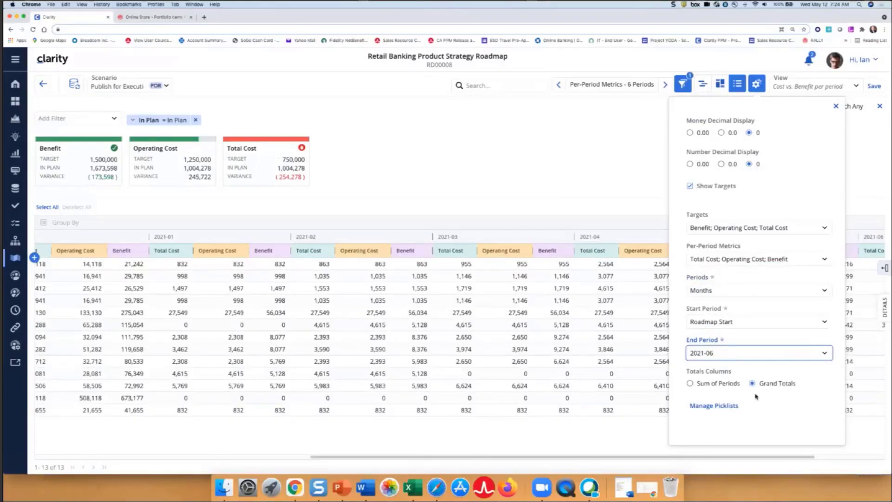
Set the Totals Columns of the grid to Sum of Periods and close the view options
drag(593, 459, 333, 458)
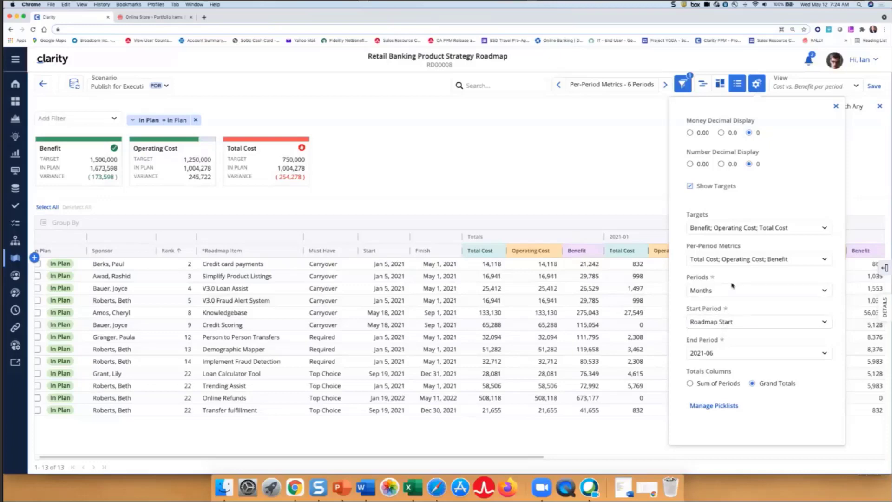
click(690, 384)
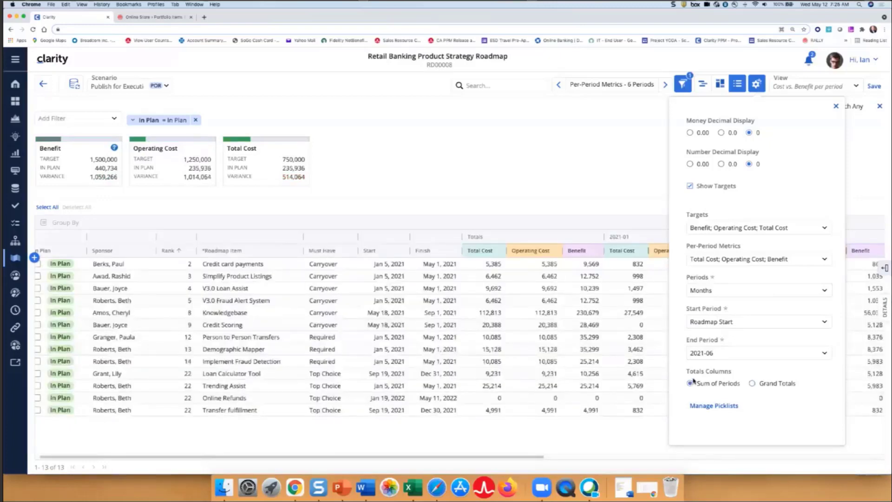
click(836, 107)
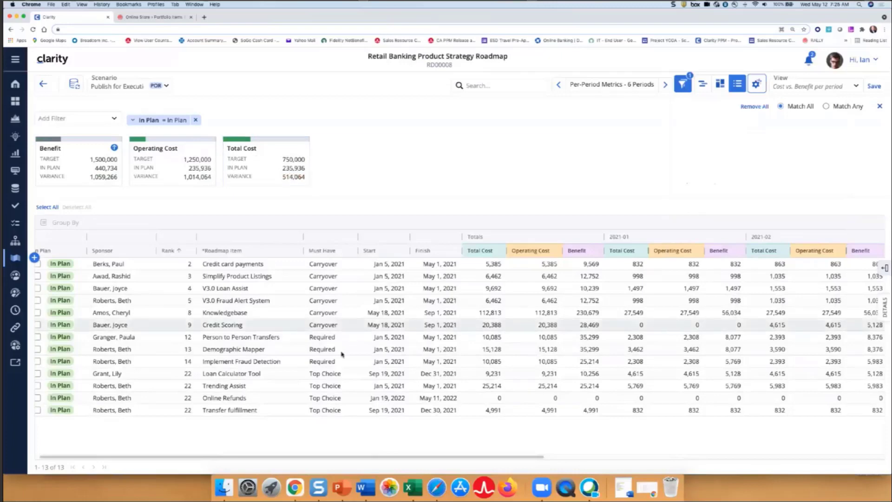
Advance the per-period metrics to the next six months and examine the figures for 2021-07 to 2021-12
drag(396, 457, 442, 458)
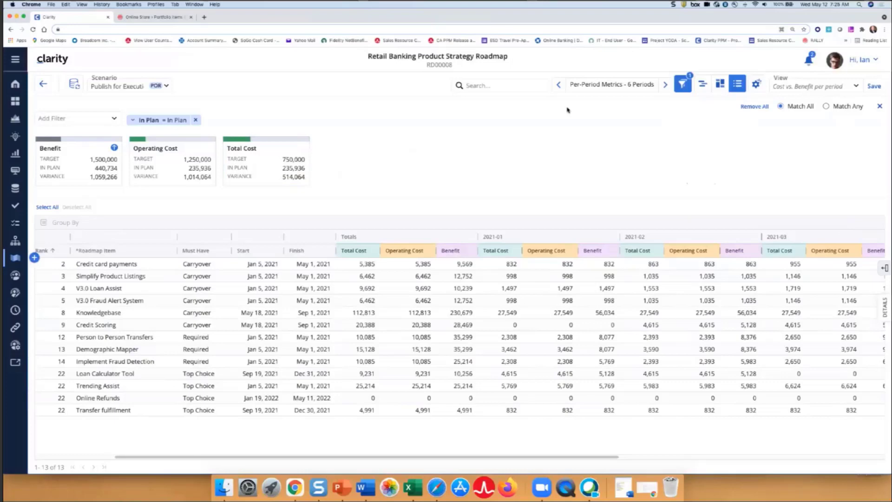
click(666, 85)
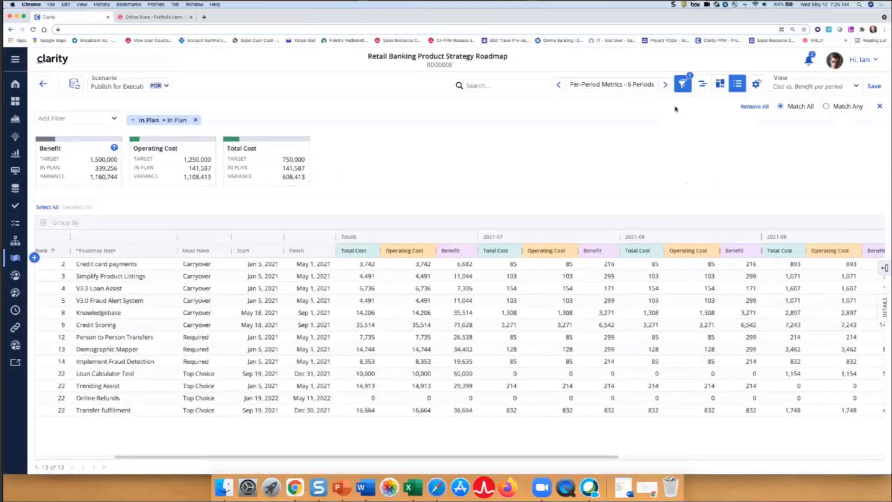
drag(486, 457, 670, 457)
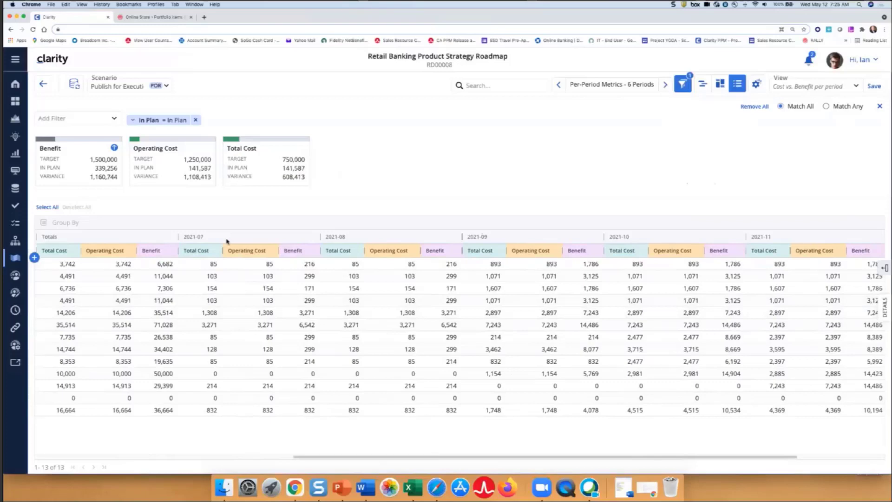
drag(387, 457, 466, 458)
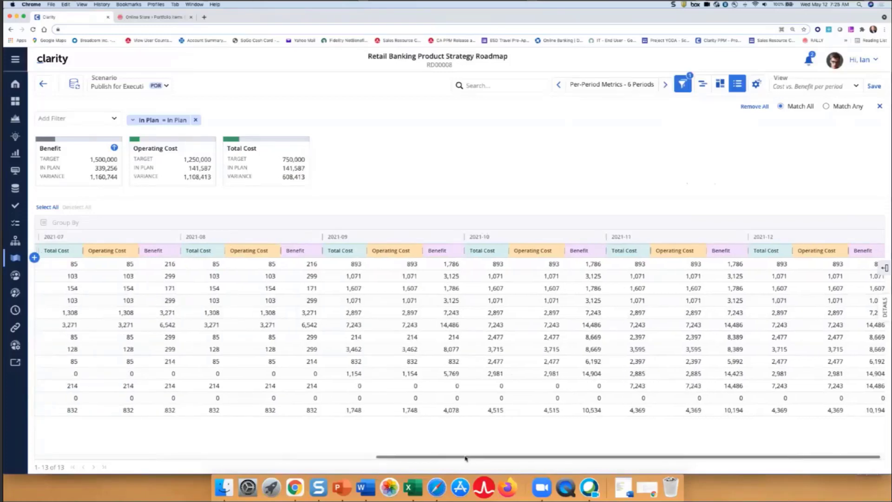
Set the Totals Columns of the grid to Grand Totals and close the view options
click(756, 83)
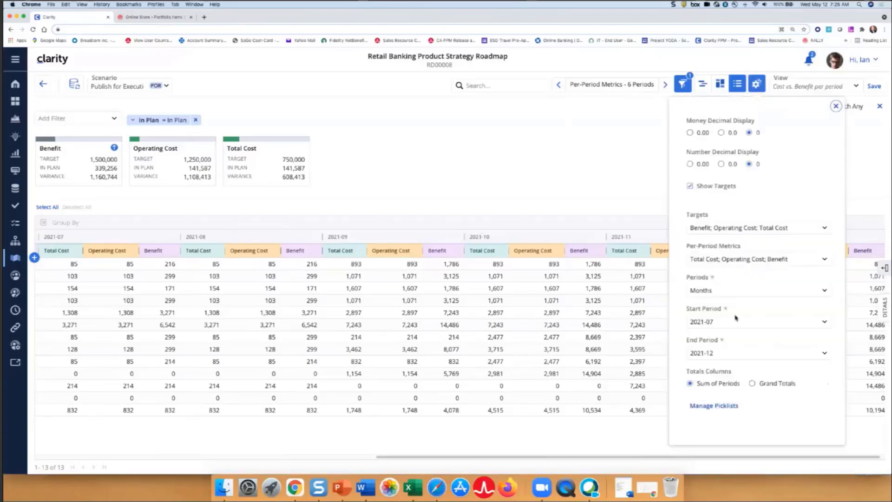
click(752, 383)
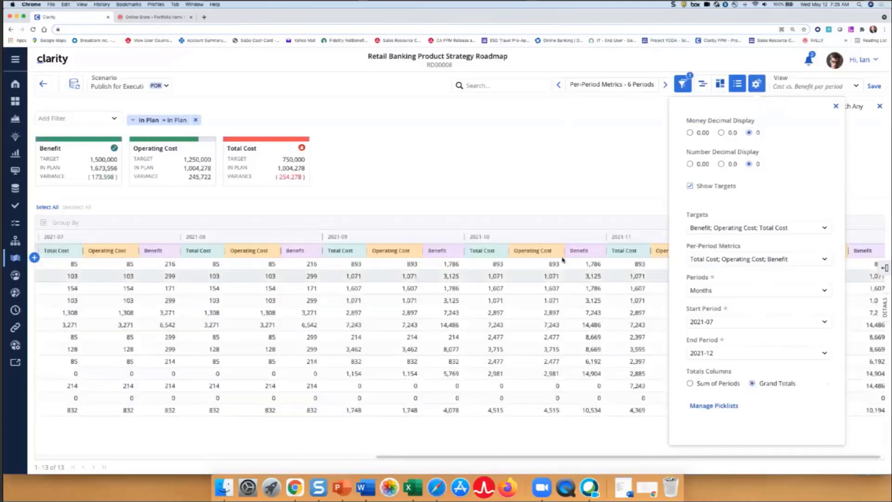
click(603, 182)
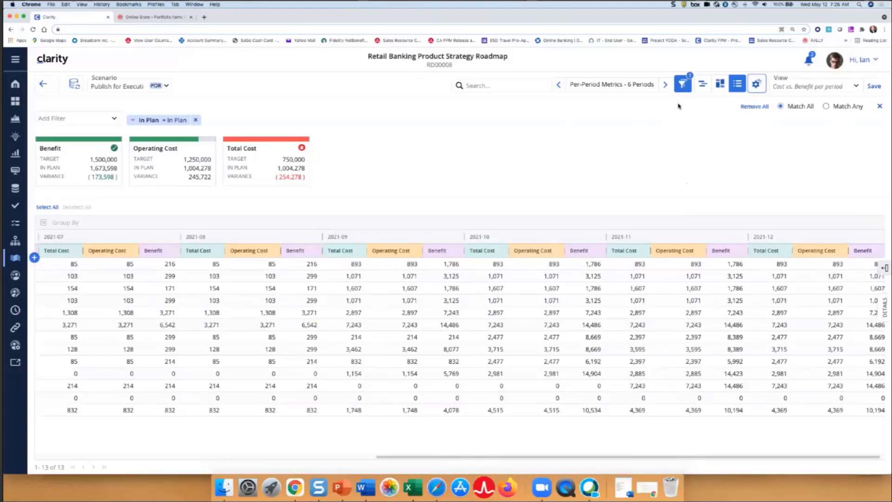
Reapply the "Cost vs. Benefit per period" view, discarding the modifications made to it
click(851, 86)
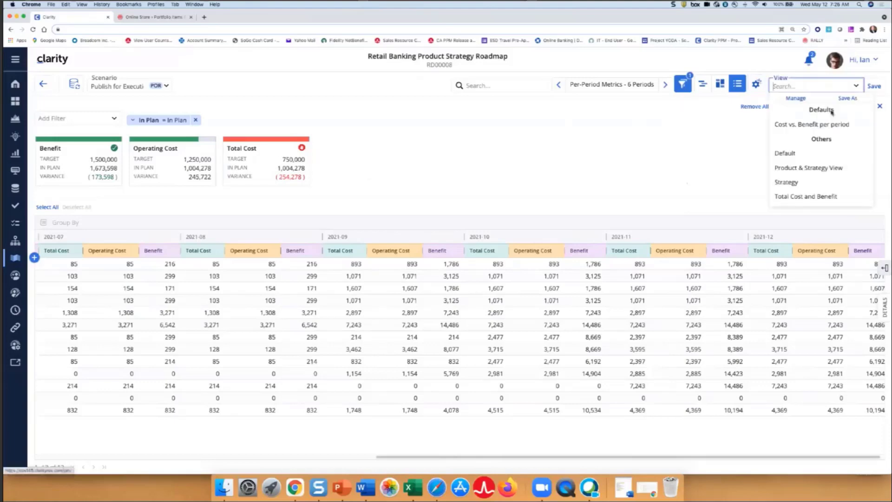
click(822, 126)
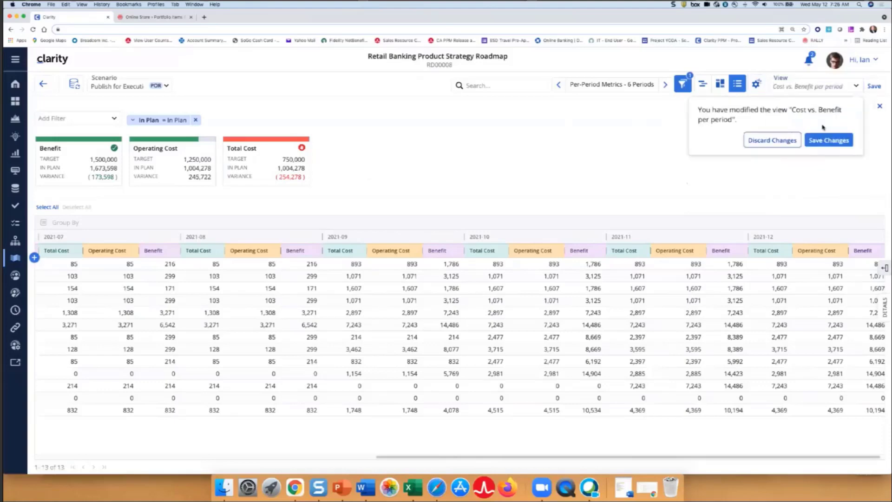
click(774, 141)
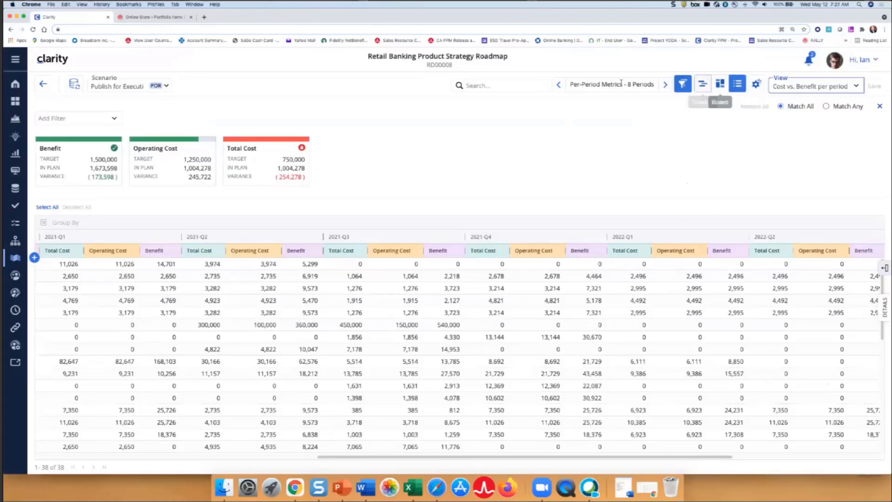
Display the roadmap as a timeline and apply the Strategy view, discarding the pending view changes
click(698, 87)
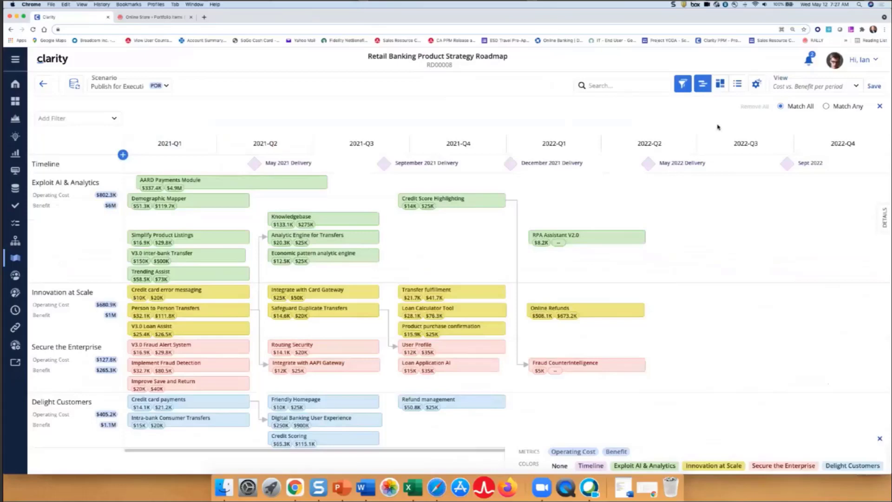
click(857, 88)
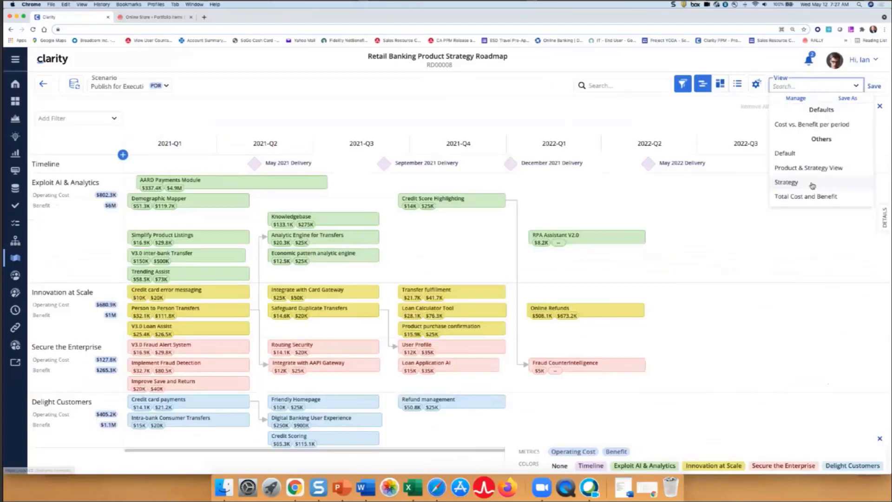
click(812, 186)
click(781, 147)
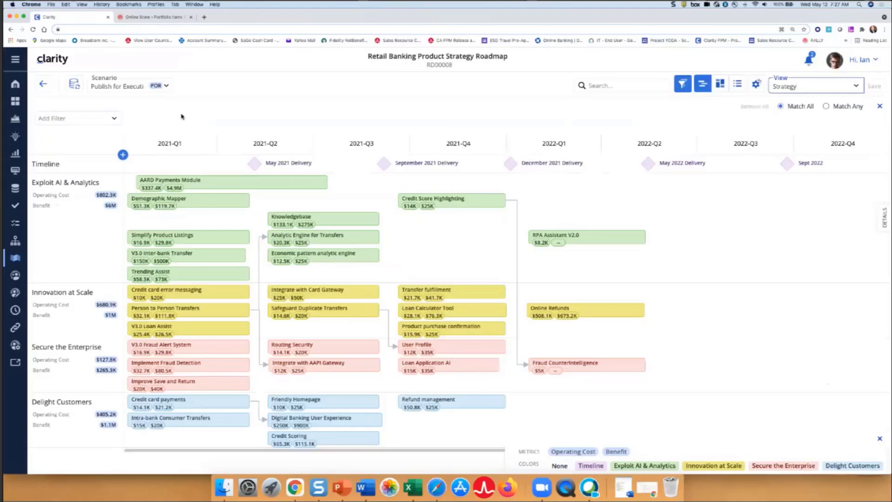
Review the details of the Credit card payments and AARD Payments Module items on the timeline and close the details
click(210, 405)
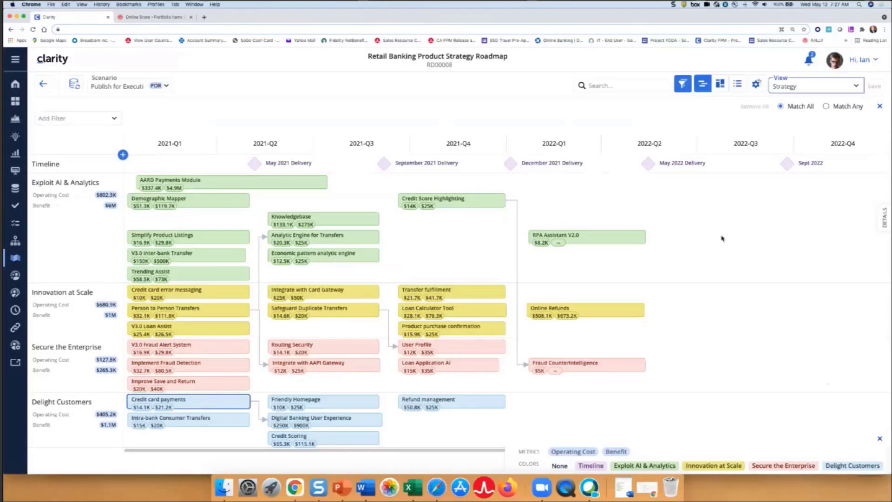
click(885, 217)
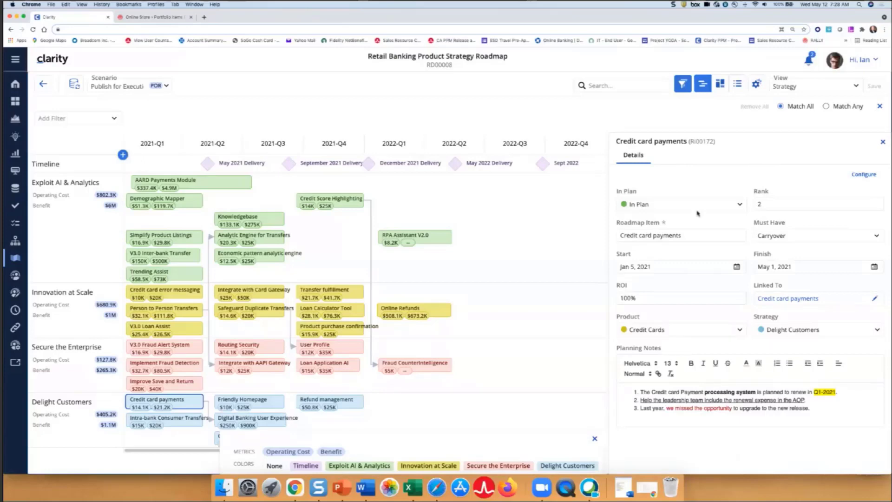
click(883, 142)
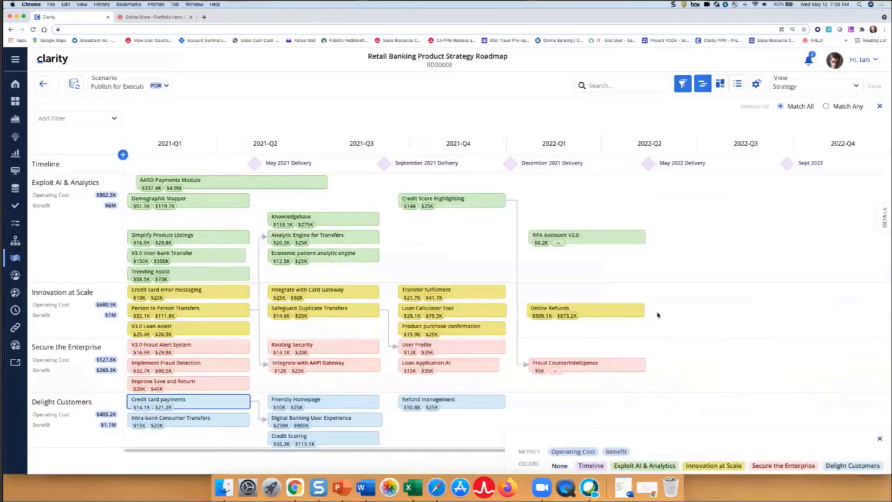
click(885, 218)
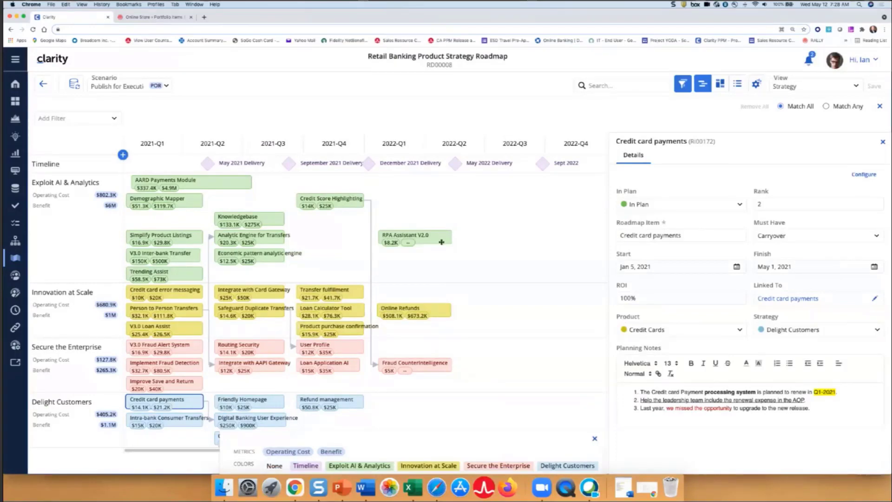
click(212, 183)
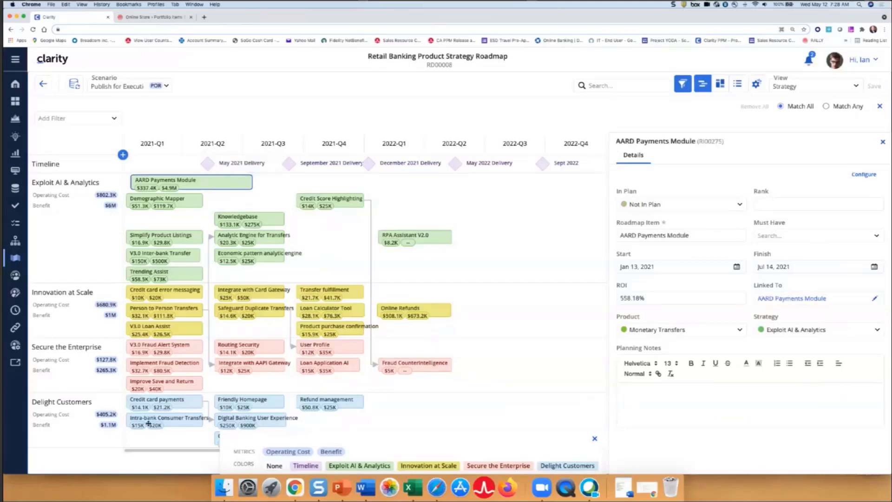
click(181, 403)
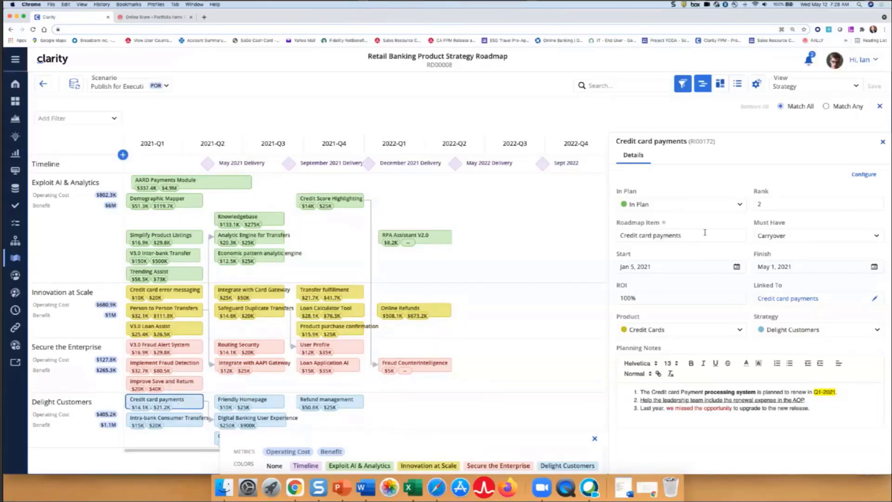
click(883, 142)
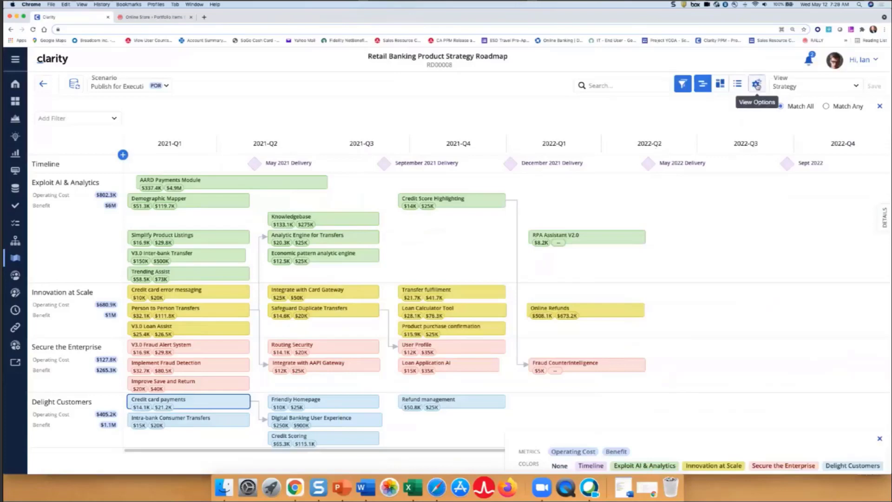
Set the timeline's End Period to 2021-Q4 and close the view options
click(757, 85)
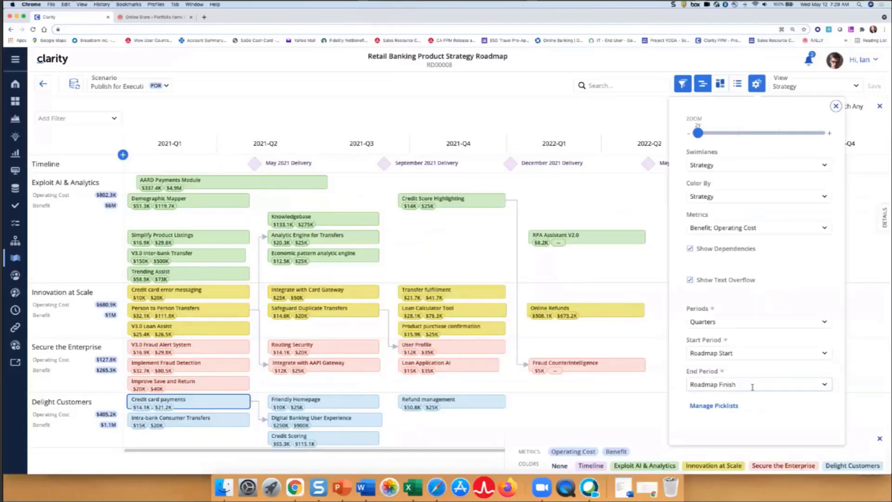
click(752, 385)
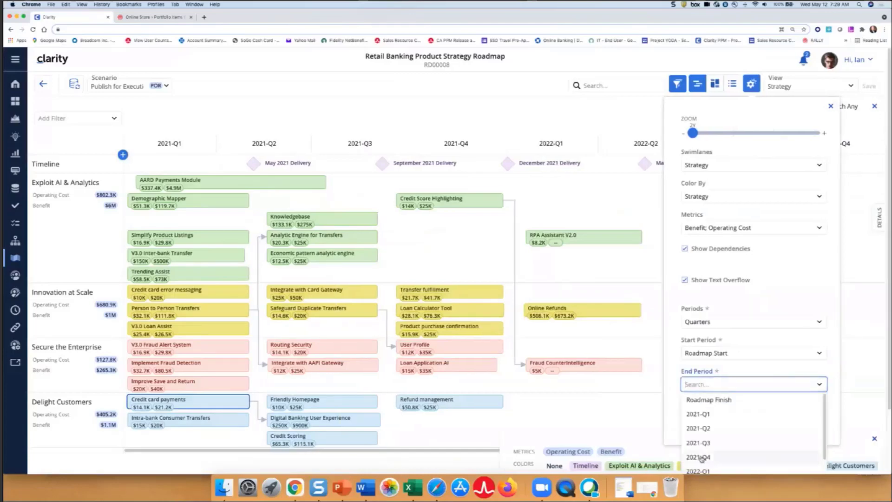
click(699, 458)
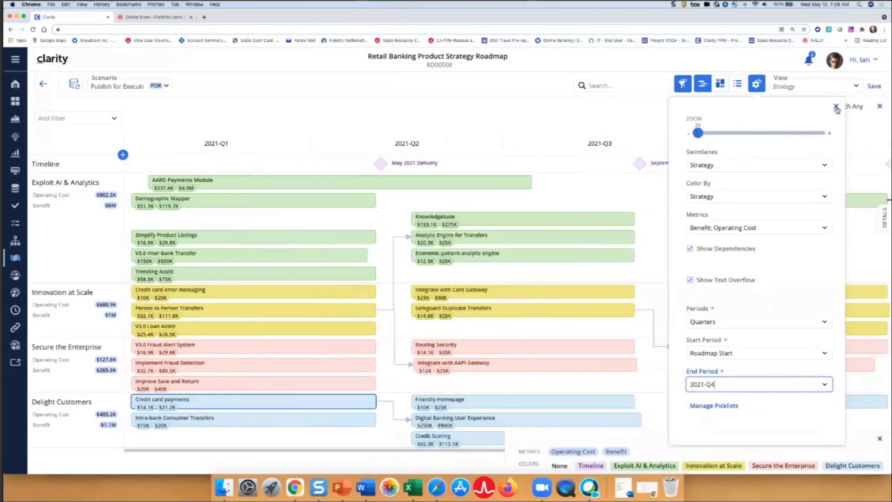
click(837, 109)
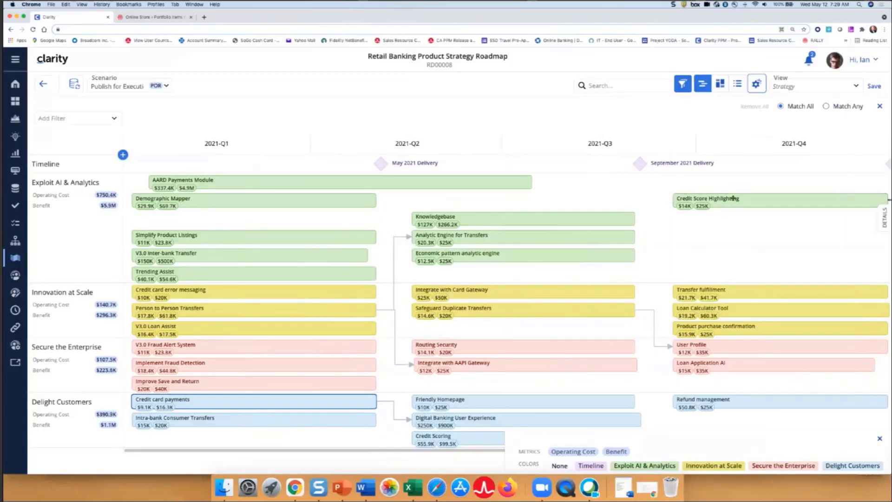
click(755, 85)
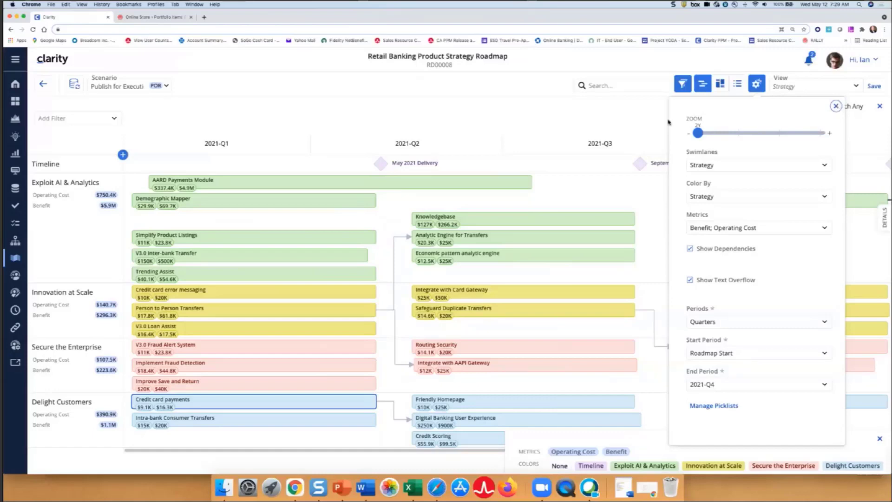
click(645, 122)
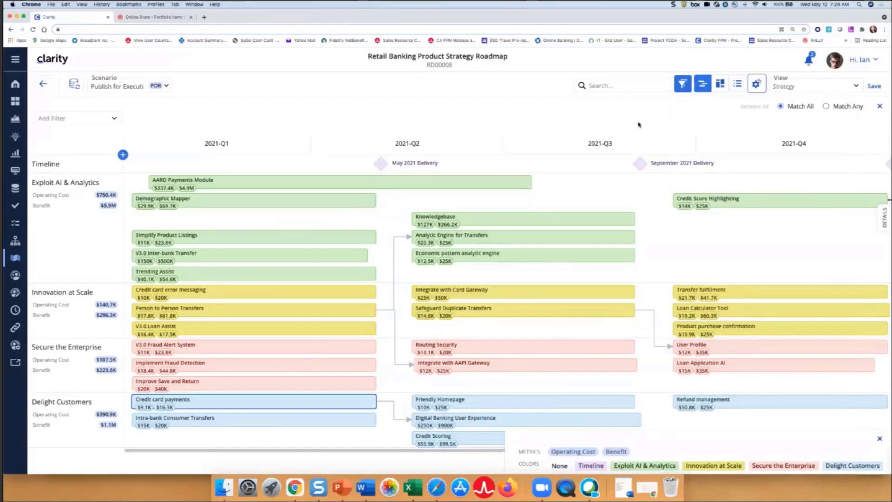
Display the roadmap as a board and apply the Default view, discarding the changes made to the Strategy view
click(720, 84)
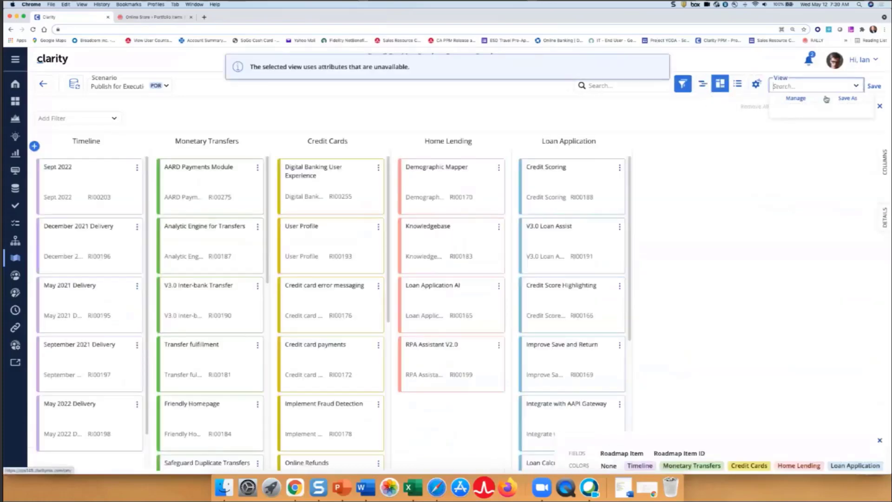
click(856, 86)
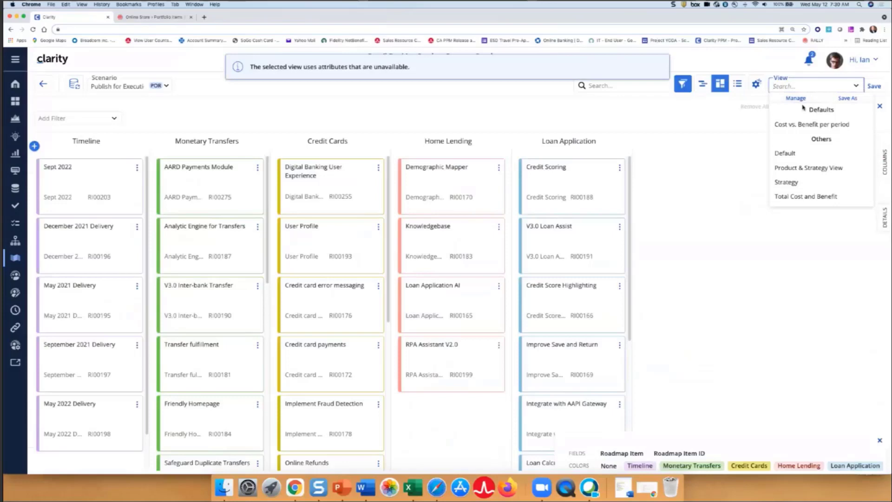
click(785, 153)
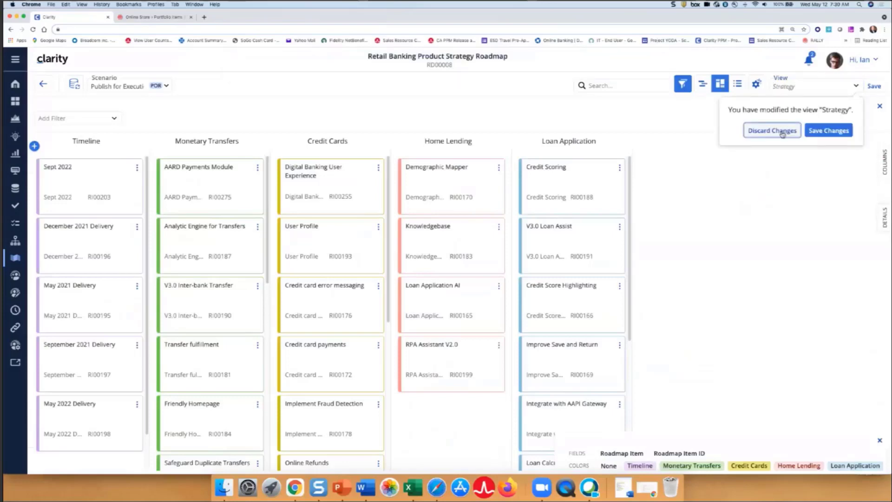
click(773, 131)
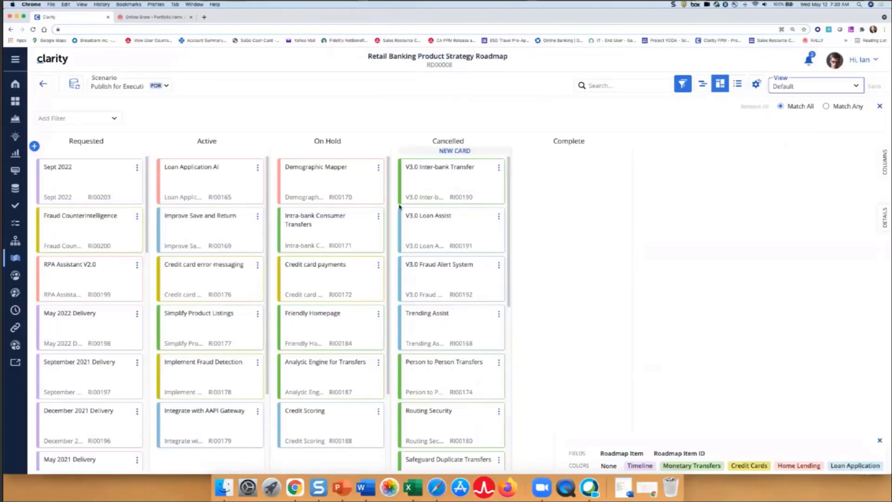
Review the details of the Credit card payments card in the On Hold column and close them
click(333, 279)
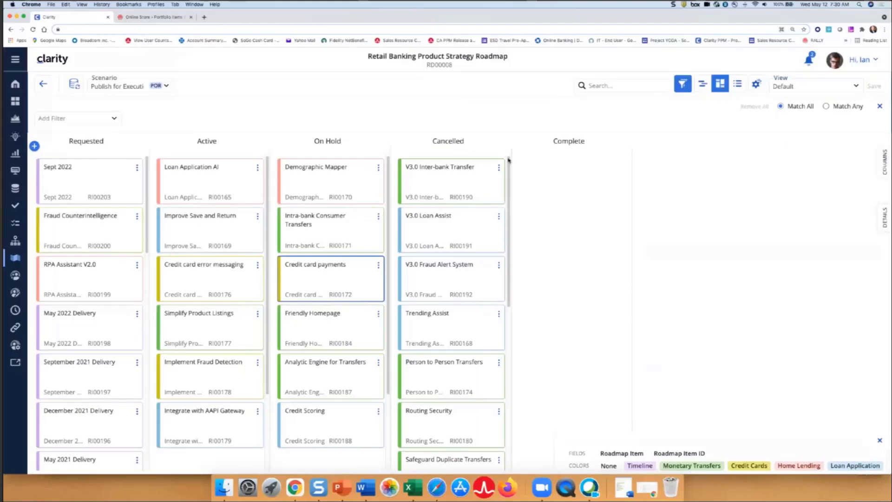
click(885, 222)
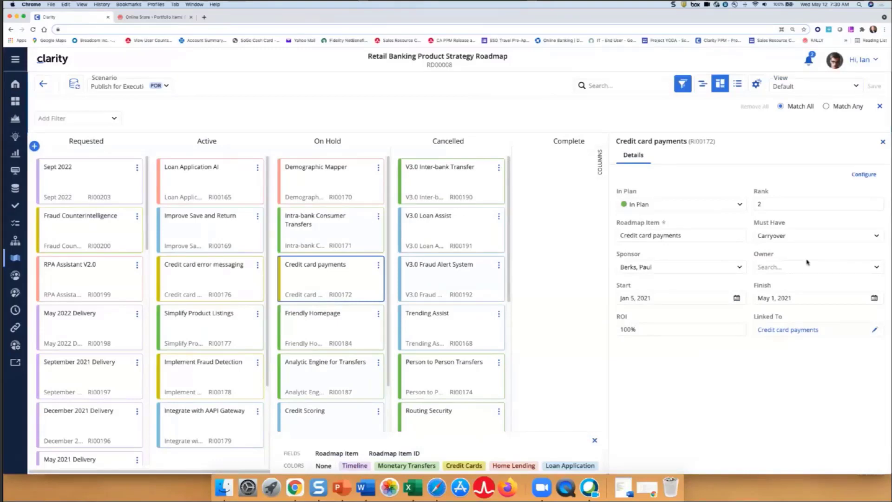
click(883, 142)
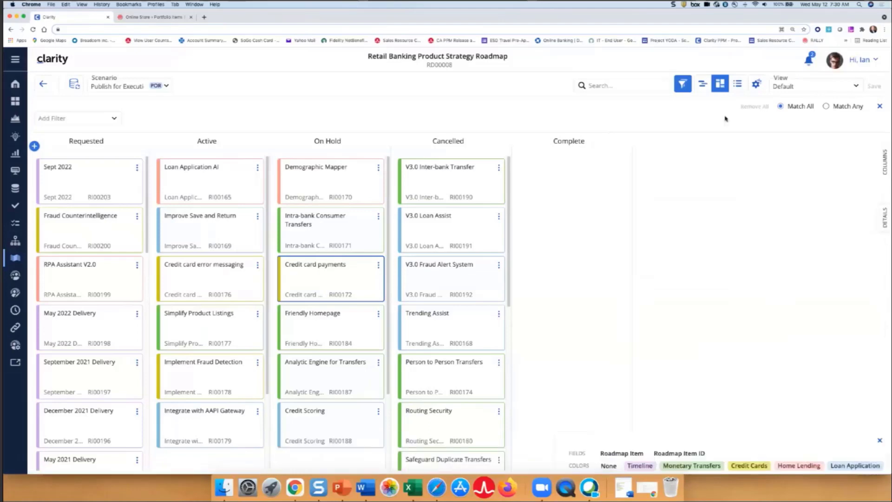
Add the Total Cost metric to the board's cards in the view options
click(756, 85)
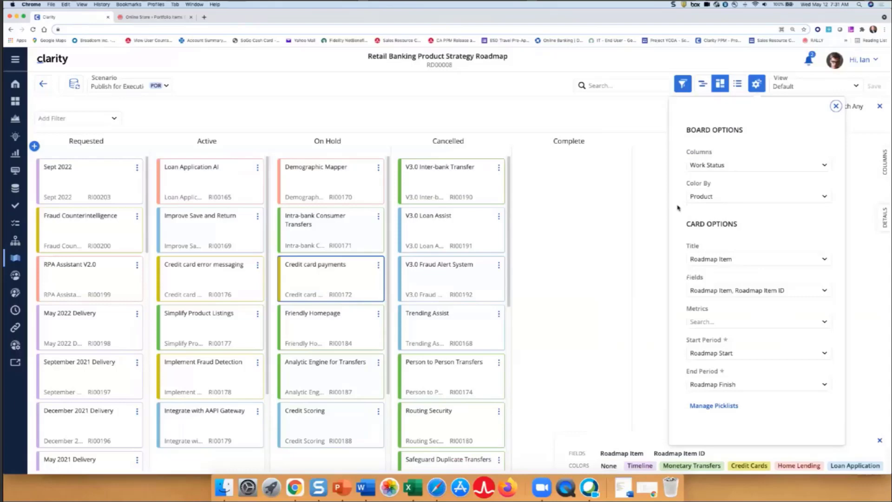
click(699, 320)
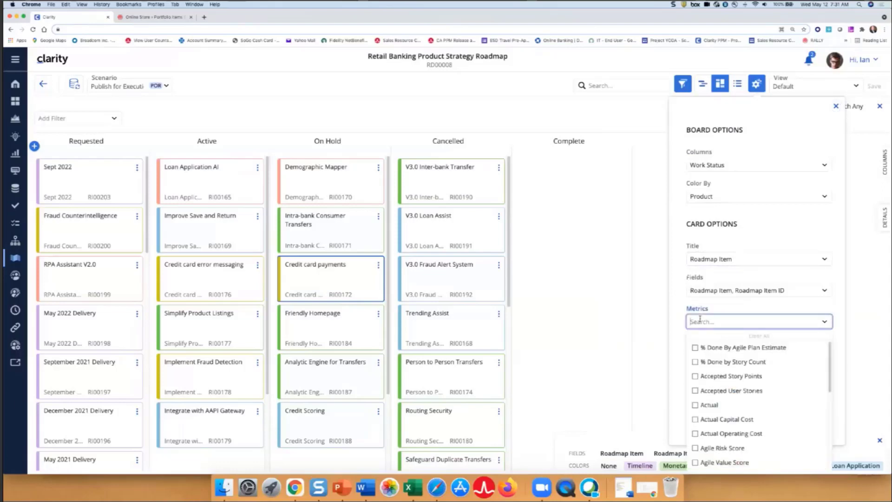
text(total)
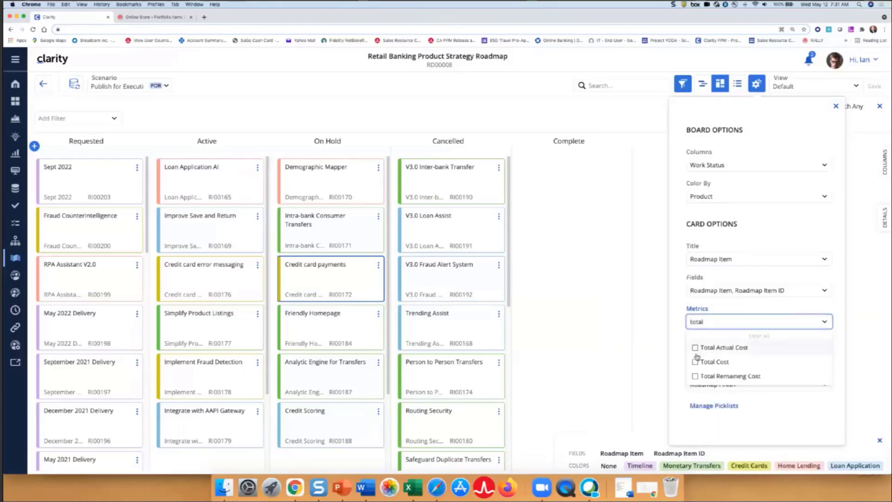
click(708, 361)
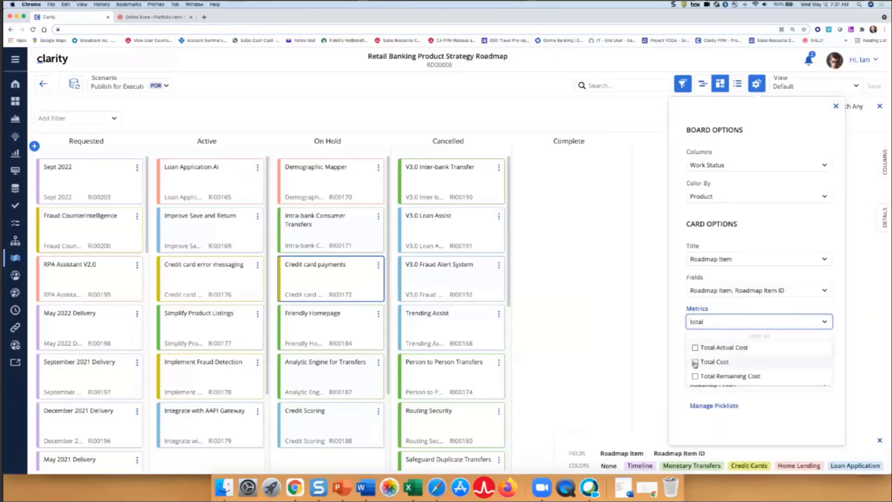
Find Operating Cost among the available metrics and add it to the board's cards
click(707, 321)
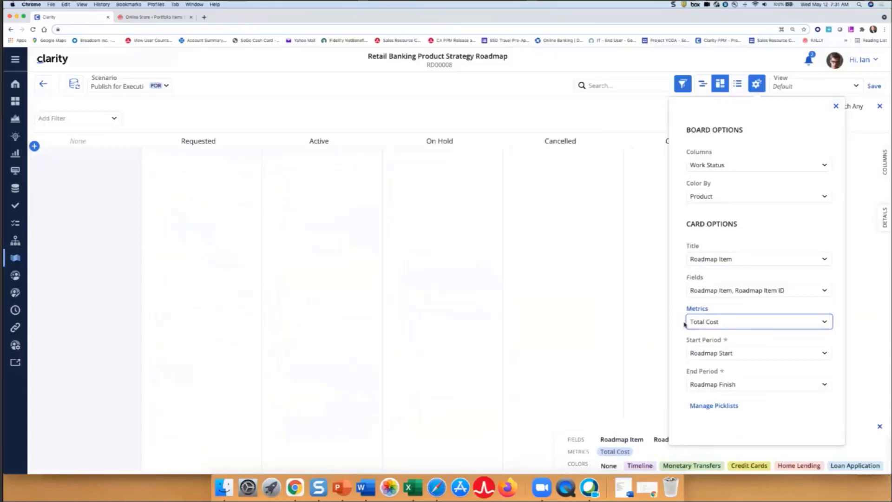
text(oper)
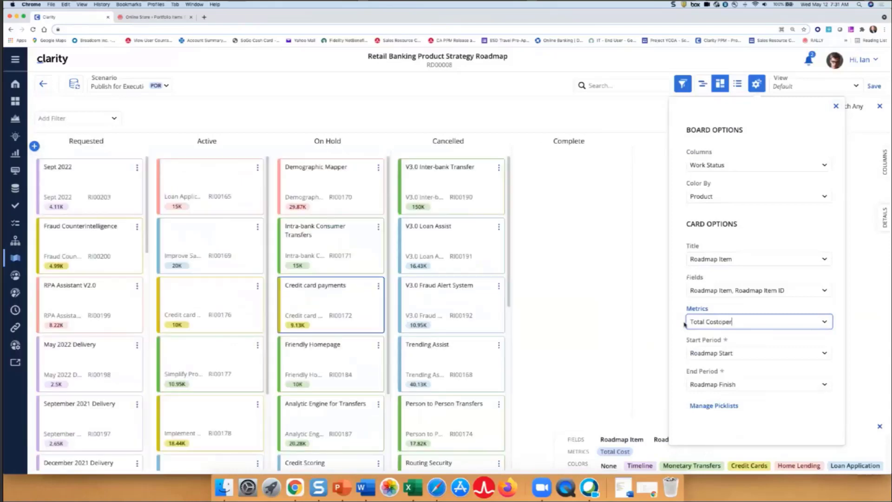
key(BackSpace)
key(BackSpace)
key(BackSpace)
key(BackSpace)
key(BackSpace)
key(BackSpace)
key(BackSpace)
key(BackSpace)
key(BackSpace)
key(BackSpace)
key(BackSpace)
key(BackSpace)
key(BackSpace)
key(BackSpace)
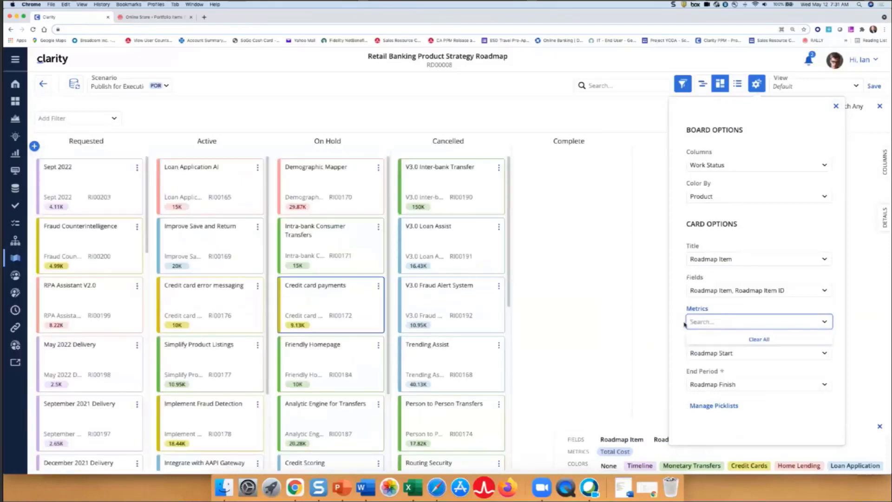
text(opr)
key(BackSpace)
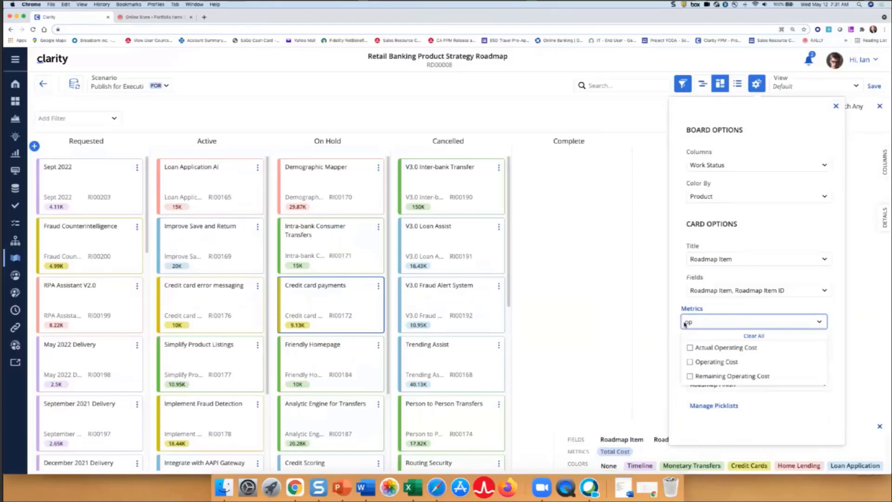
text(erat)
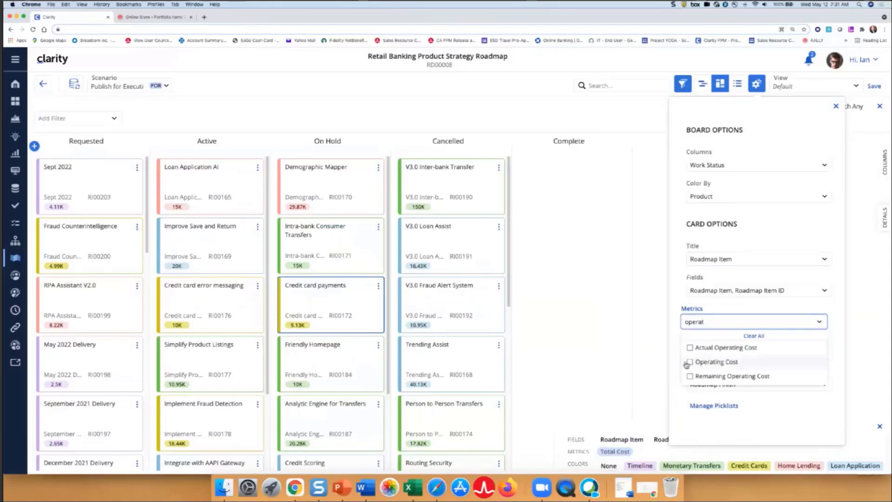
click(689, 362)
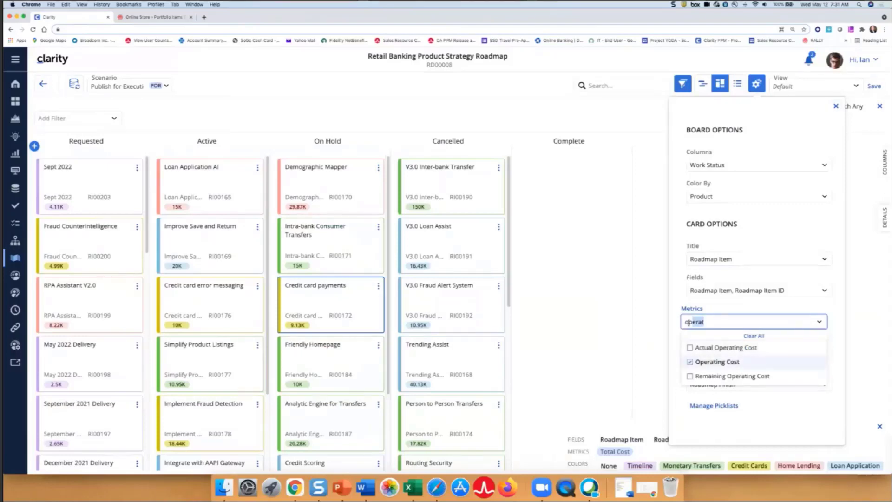
Add the Benefit metric to the cards and finish the metric selection
double_click(685, 322)
text(benefit)
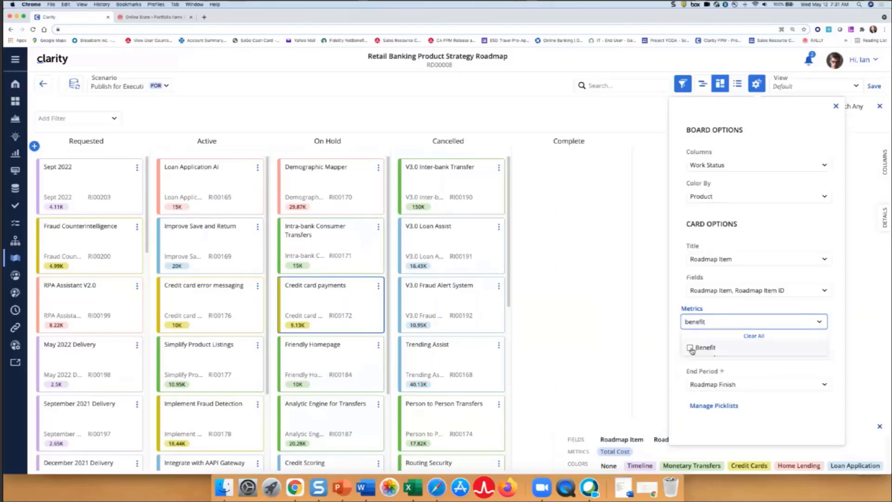
click(691, 348)
click(677, 289)
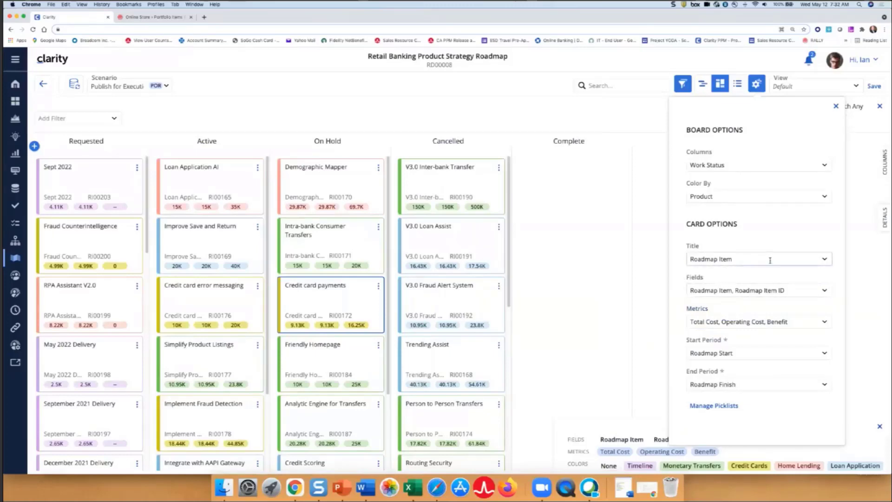
Arrange the board's columns by Strategy
click(757, 164)
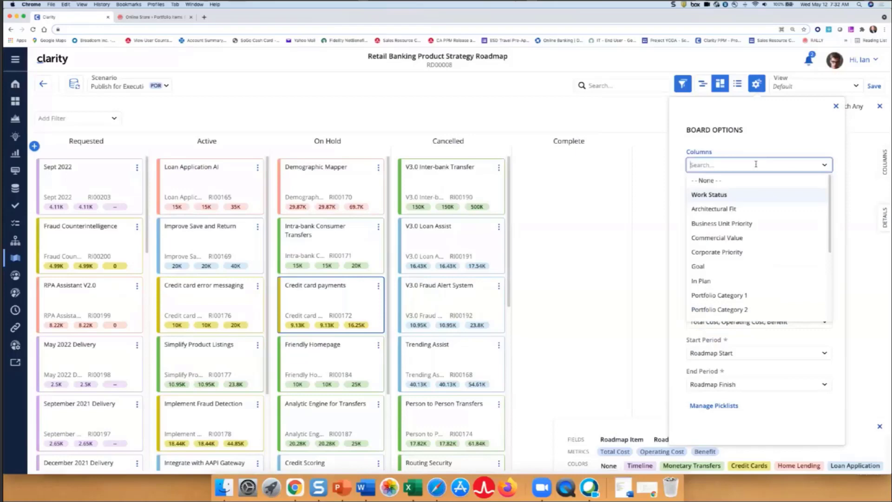
text(strat)
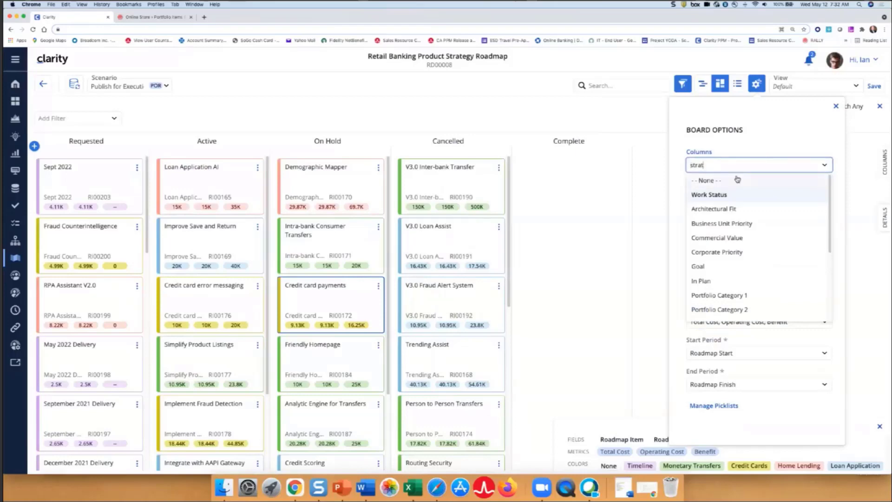
click(714, 184)
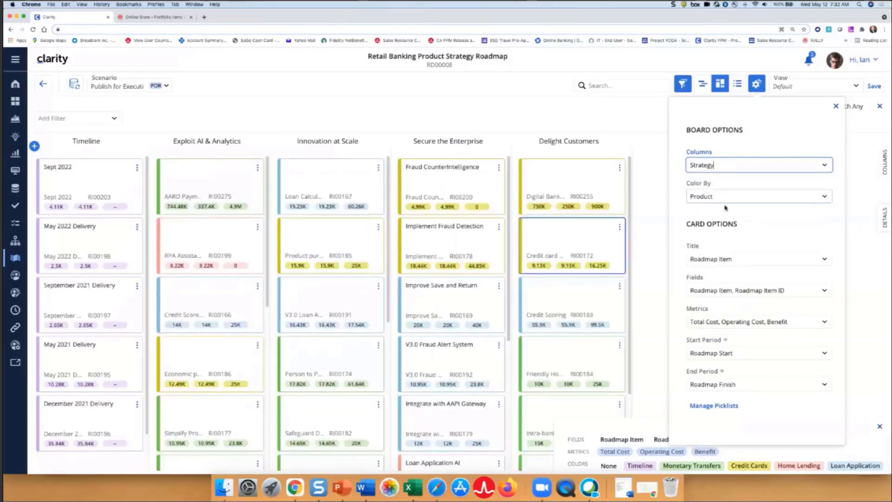
Remove Roadmap Item and Roadmap Item ID from the fields shown on the board's cards
click(718, 291)
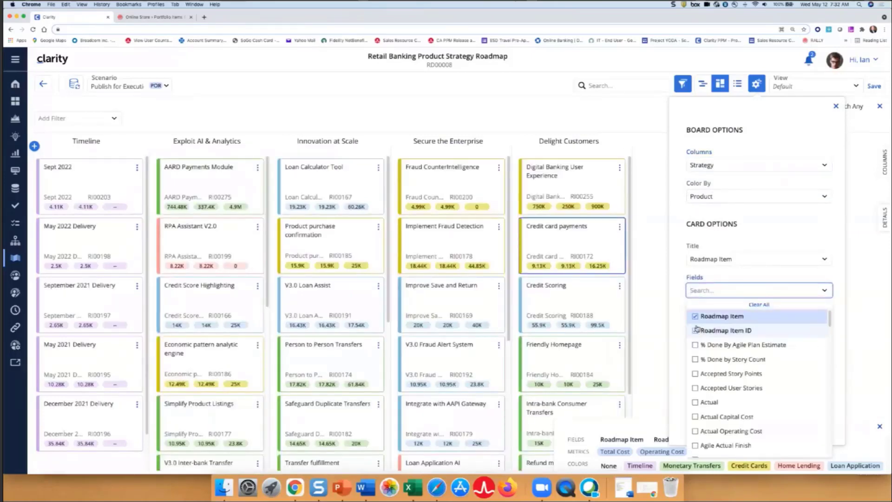
click(696, 318)
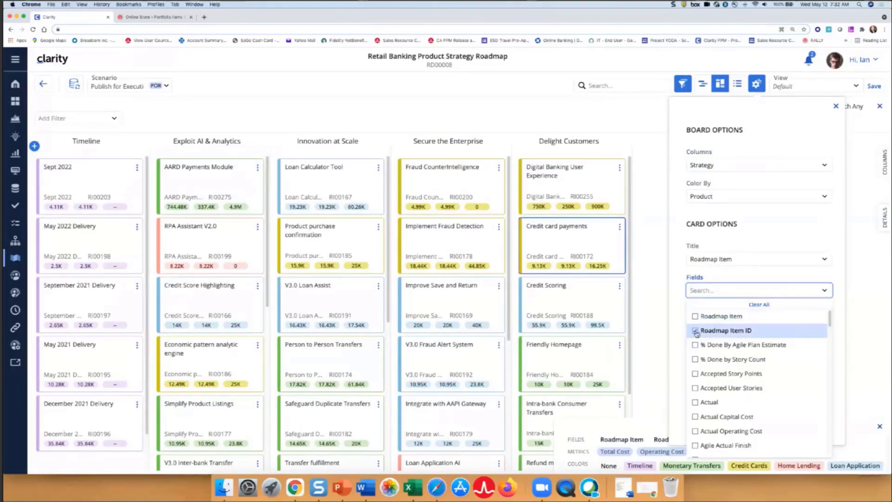
click(696, 331)
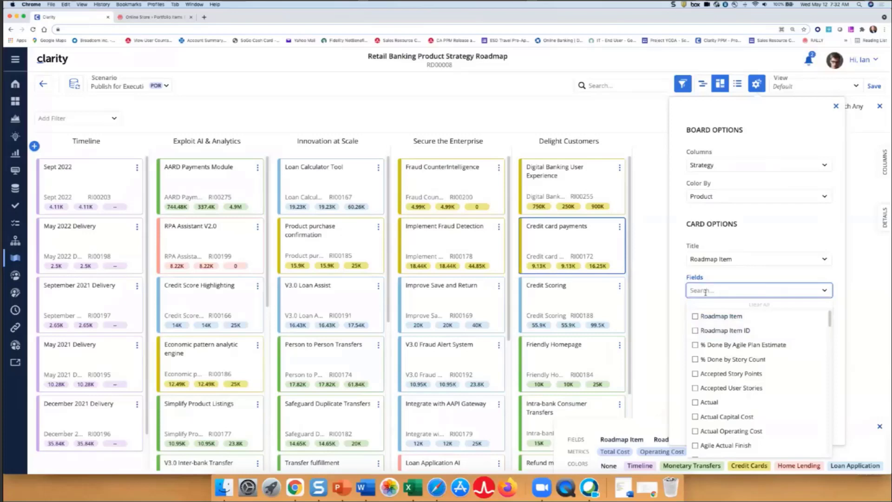
Find and add the Sponsor and Product fields to the cards, and close the view options
text(sponsor)
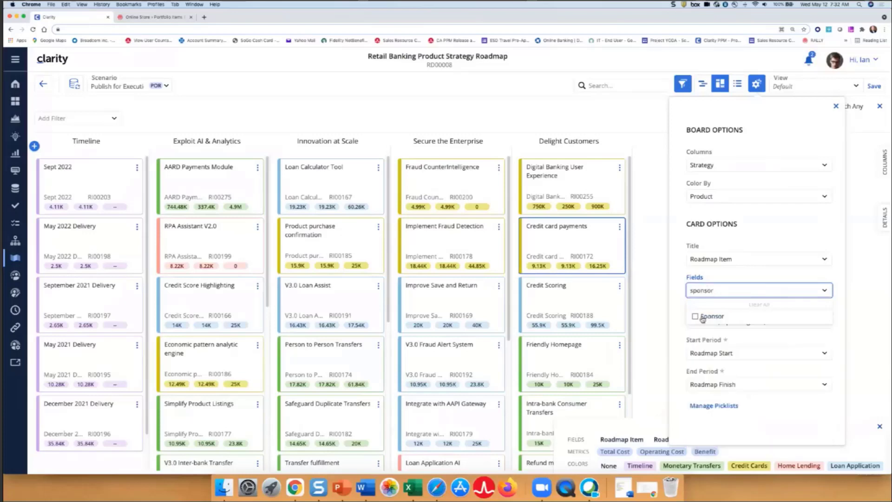
click(696, 316)
drag(732, 291, 690, 295)
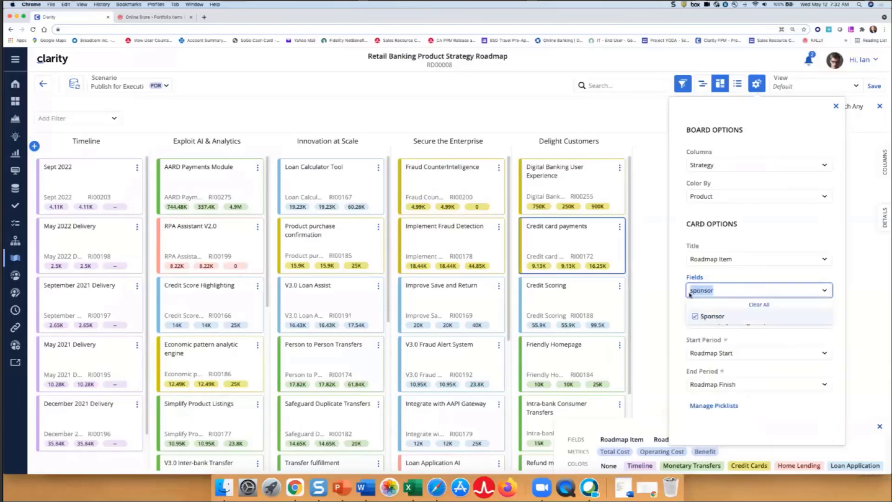
text(product)
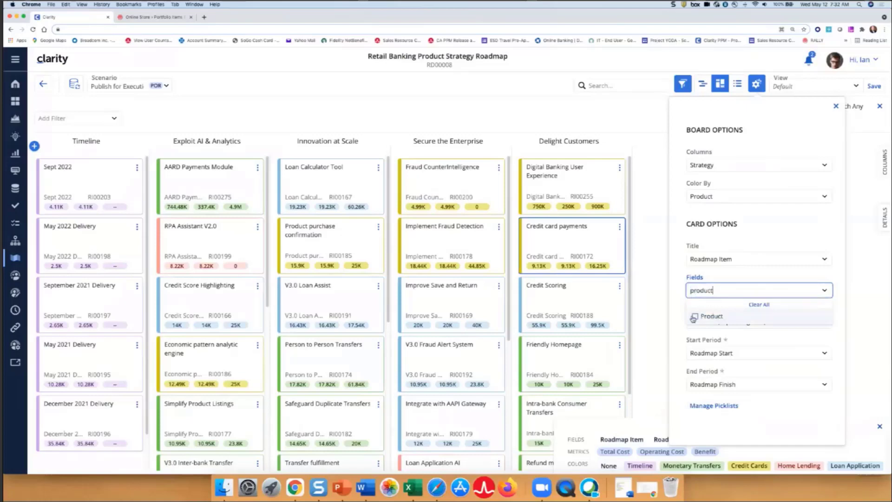
click(693, 318)
click(680, 319)
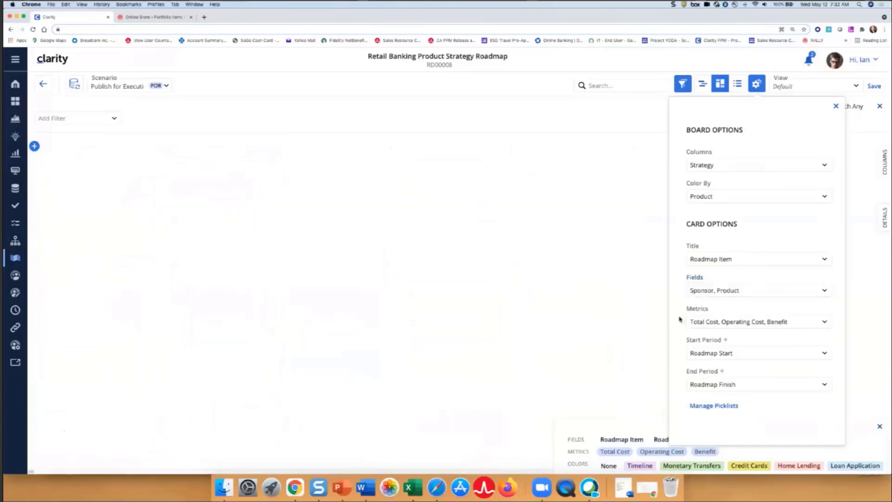
click(836, 106)
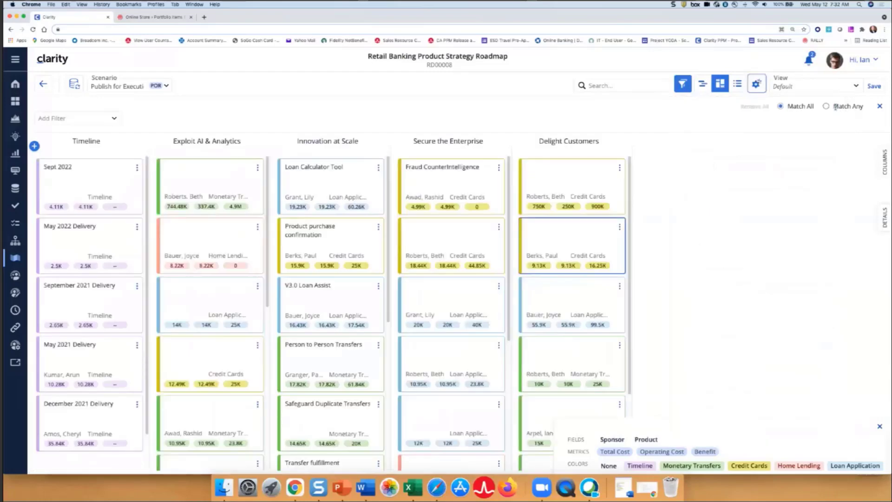